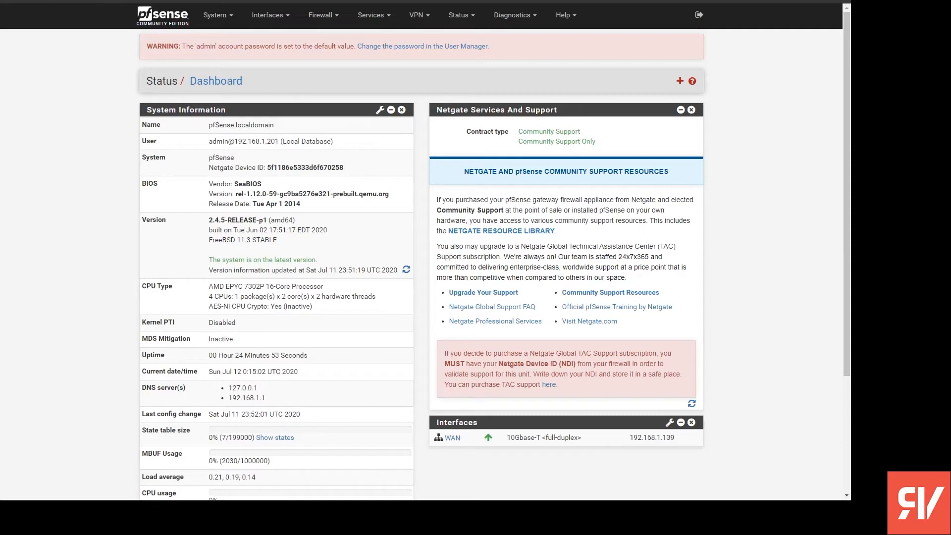
# - Switch to the Mullvad configuration folder, open mullvad_ca.crt in a text editor, and copy the entire certificate text
pyautogui.hotkey('alt', 'Tab')
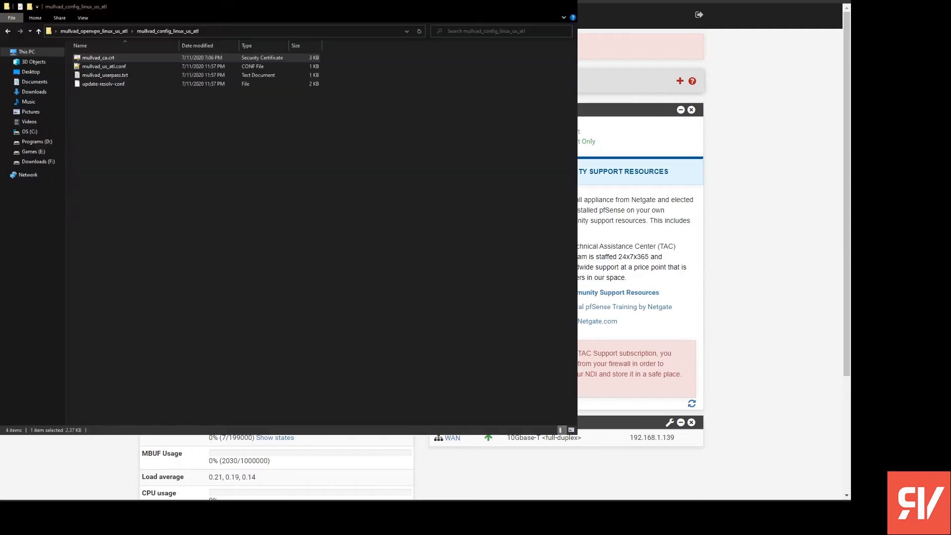
pyautogui.click(270, 46)
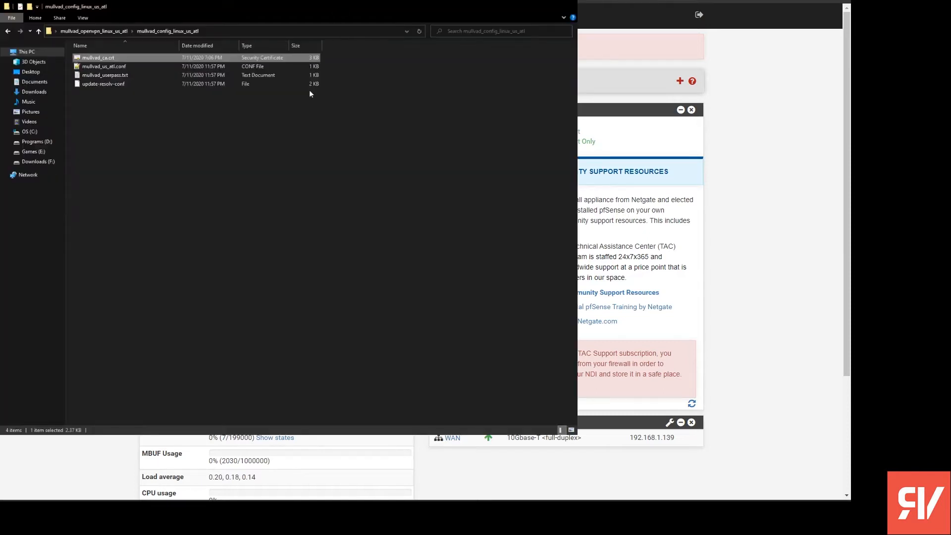
pyautogui.scroll(1, 310, 115)
pyautogui.scroll(-1, 208, 100)
pyautogui.click(180, 101)
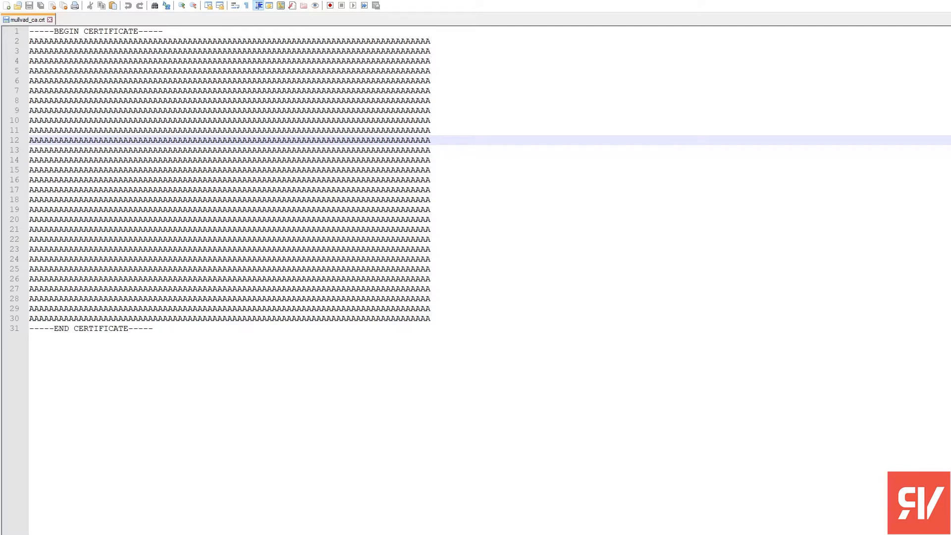
pyautogui.moveTo(154, 328); pyautogui.dragTo(27, 30)
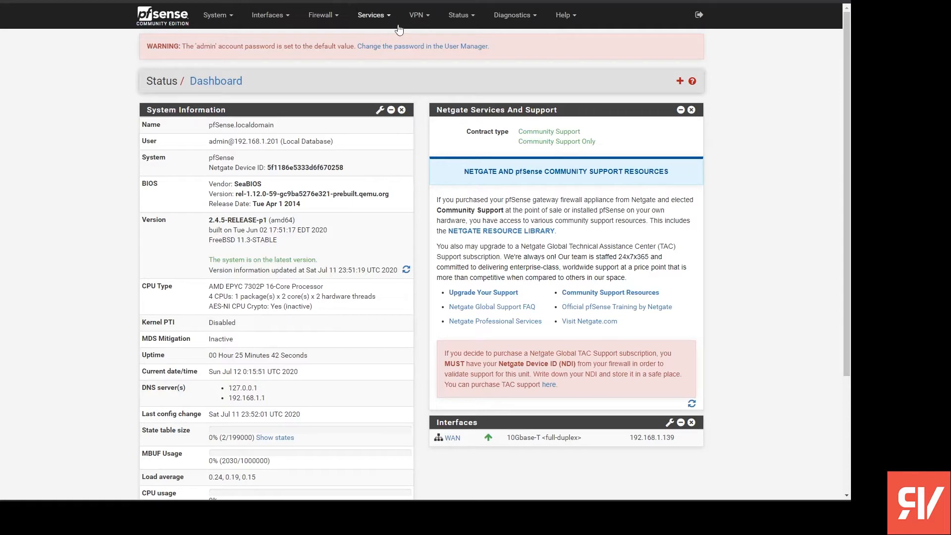
# - In pfSense, add a certificate authority named "Mullvad CA" with the method Import an existing Certificate Authority
pyautogui.click(227, 15)
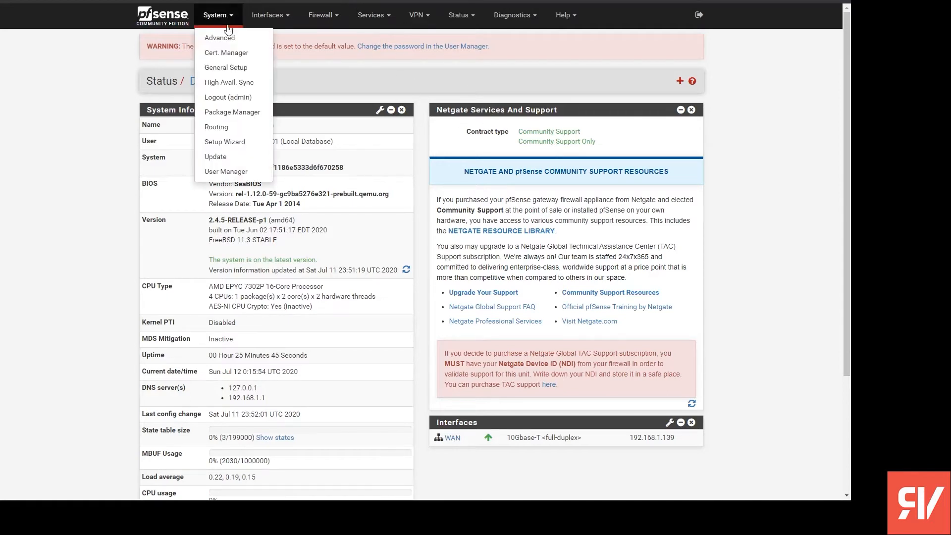
pyautogui.click(232, 52)
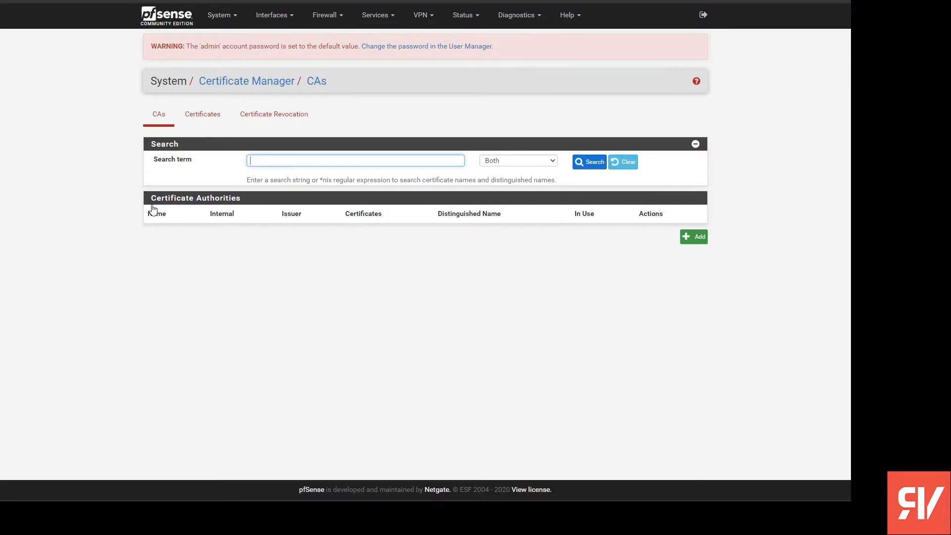
pyautogui.click(696, 238)
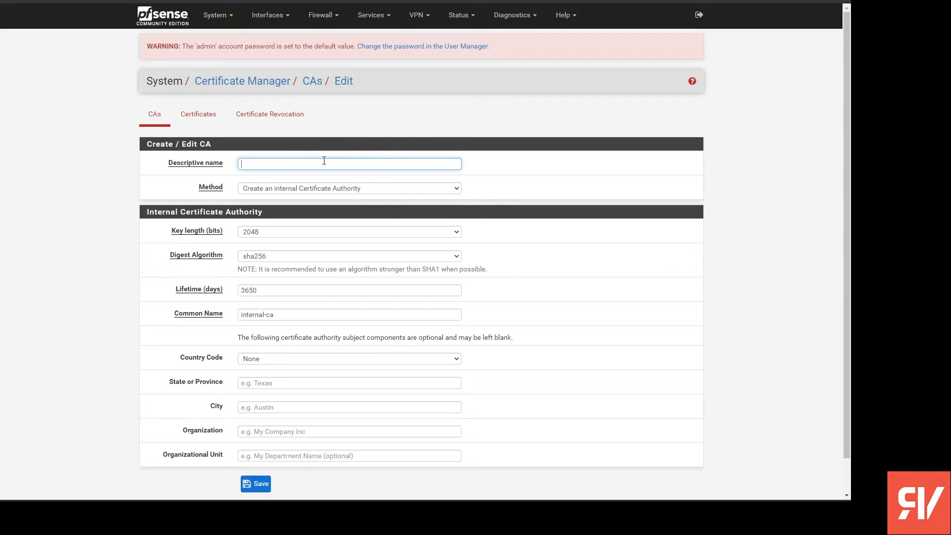
pyautogui.write('Mullvad CA')
pyautogui.scroll(-1, 316, 159)
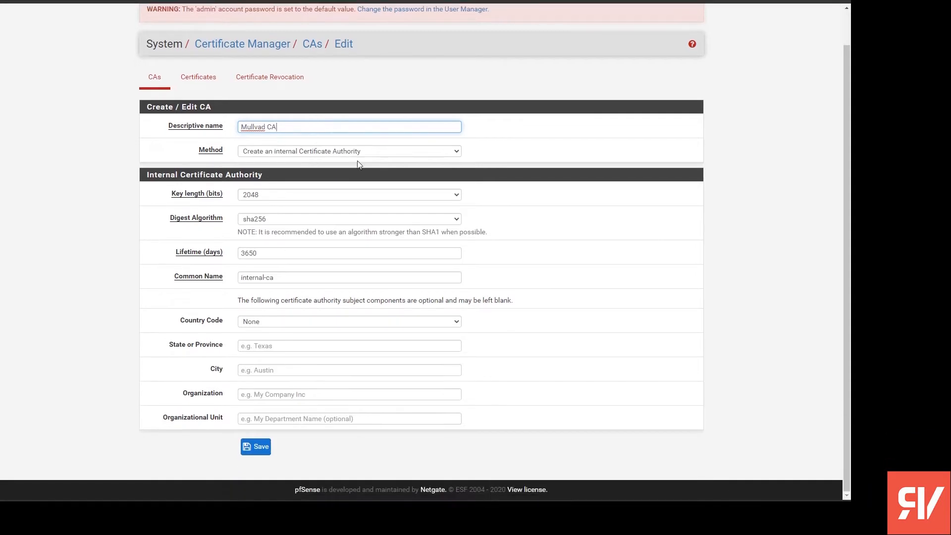
pyautogui.press('Tab')
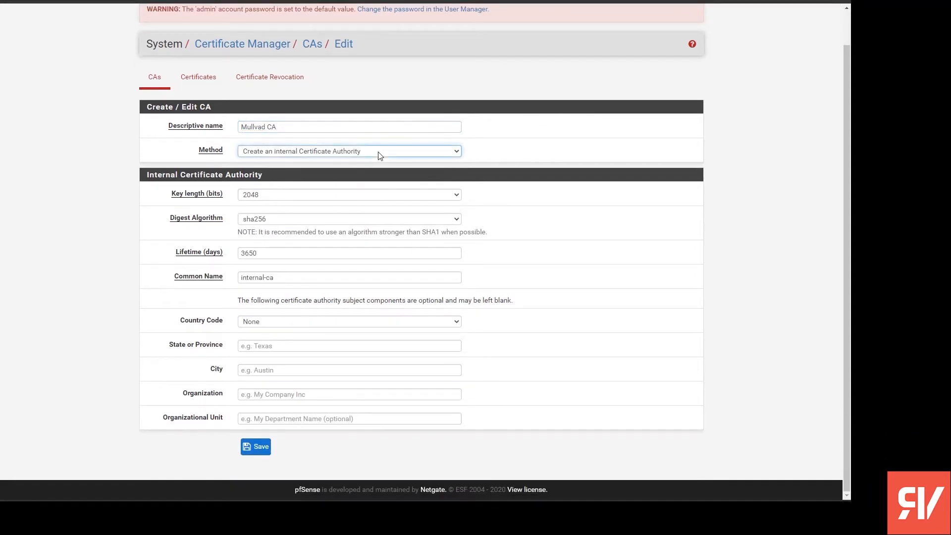
pyautogui.press('Up')
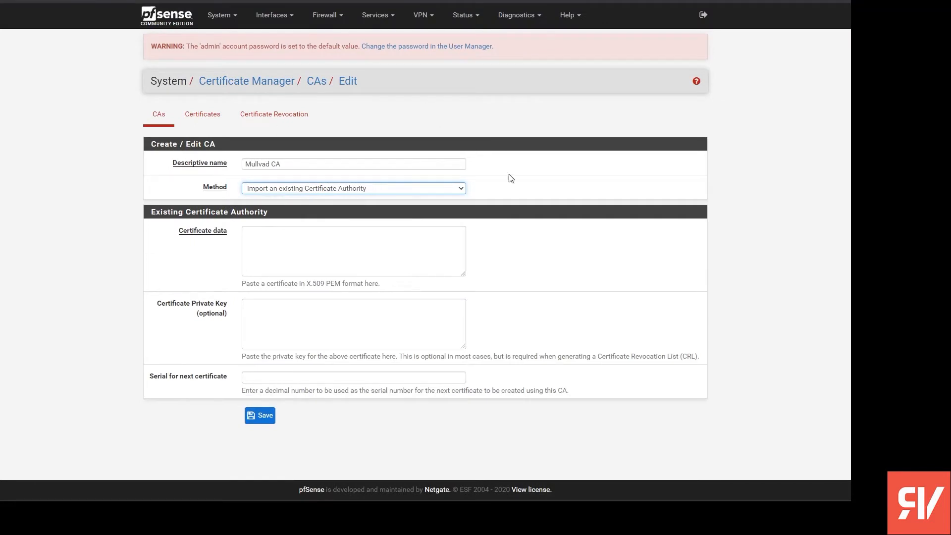
# - Paste the copied certificate into the certificate data, check that it is complete, and save the certificate authority
pyautogui.click(393, 231)
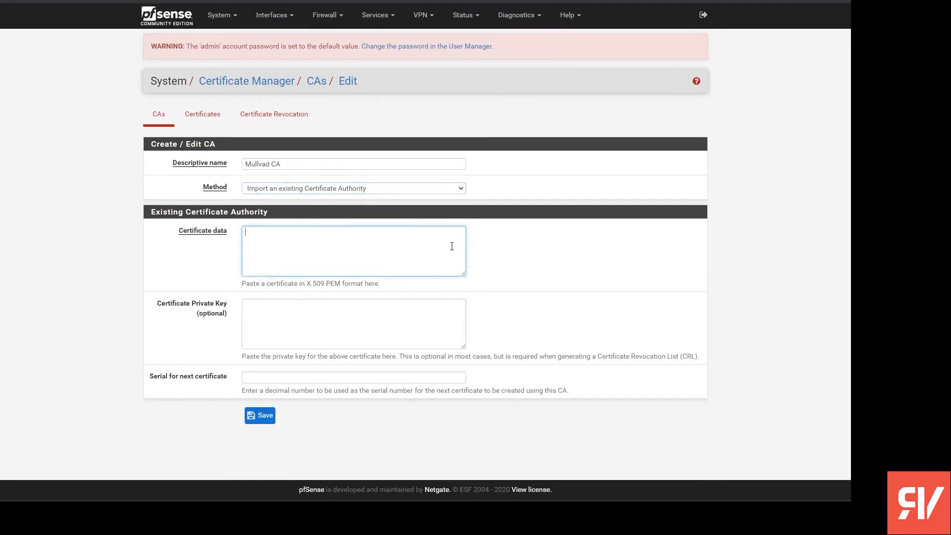
pyautogui.hotkey('ctrl', 'v')
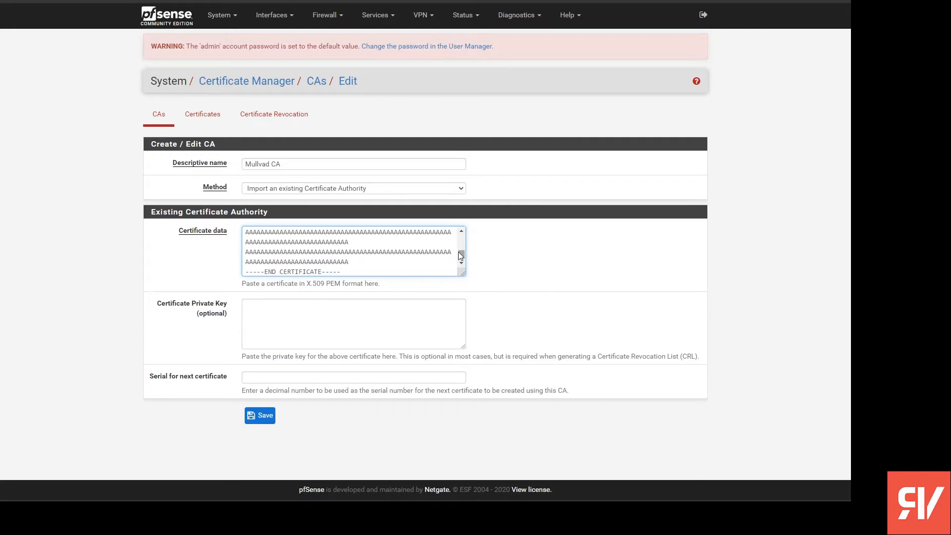
pyautogui.moveTo(462, 272); pyautogui.dragTo(577, 382)
pyautogui.scroll(5, 582, 344)
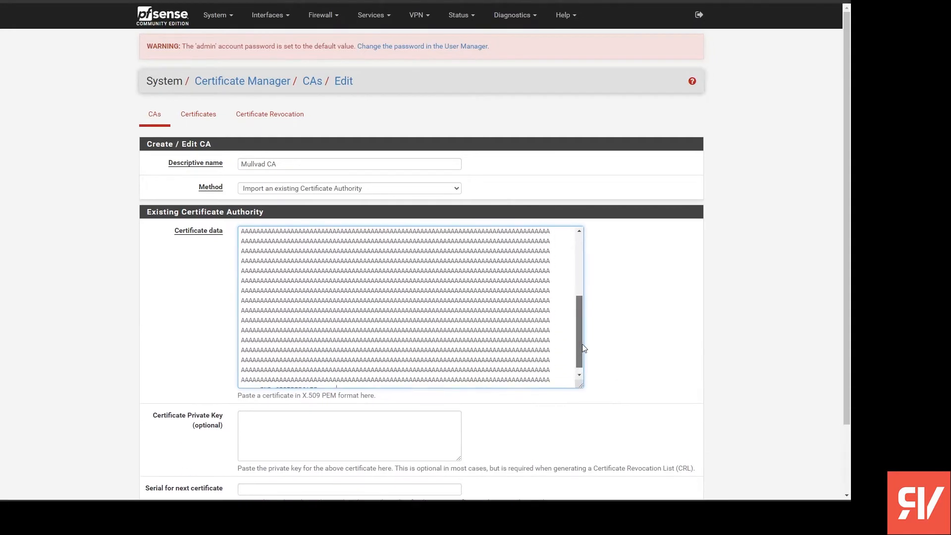
pyautogui.scroll(-1, 581, 304)
pyautogui.moveTo(580, 304); pyautogui.dragTo(244, 251)
pyautogui.click(244, 251)
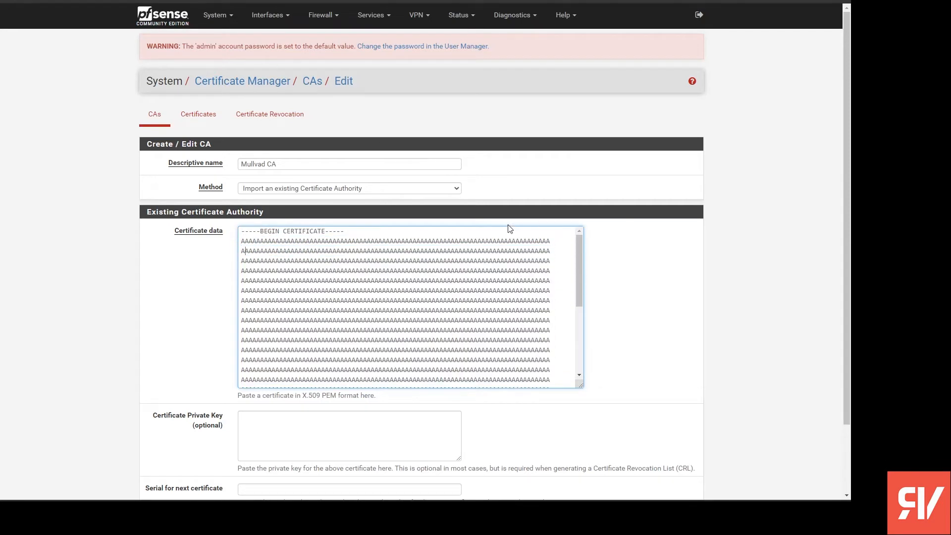
pyautogui.scroll(-5, 508, 228)
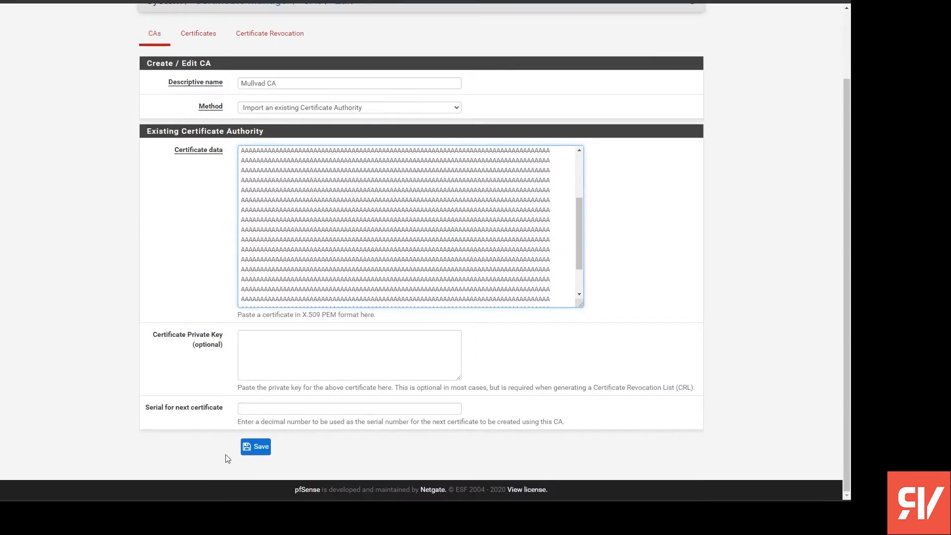
pyautogui.click(269, 449)
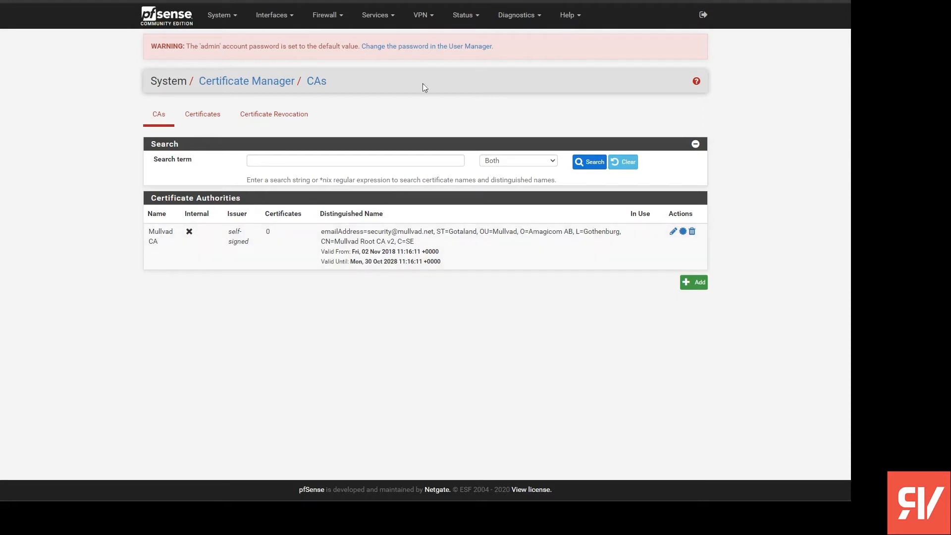
# - Start a new OpenVPN client configuration
pyautogui.click(424, 23)
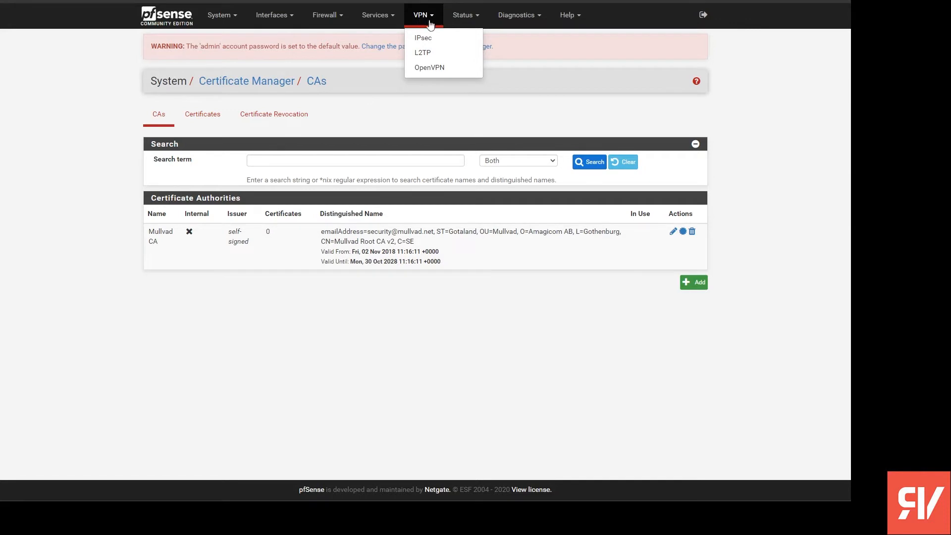
pyautogui.click(429, 67)
pyautogui.click(207, 117)
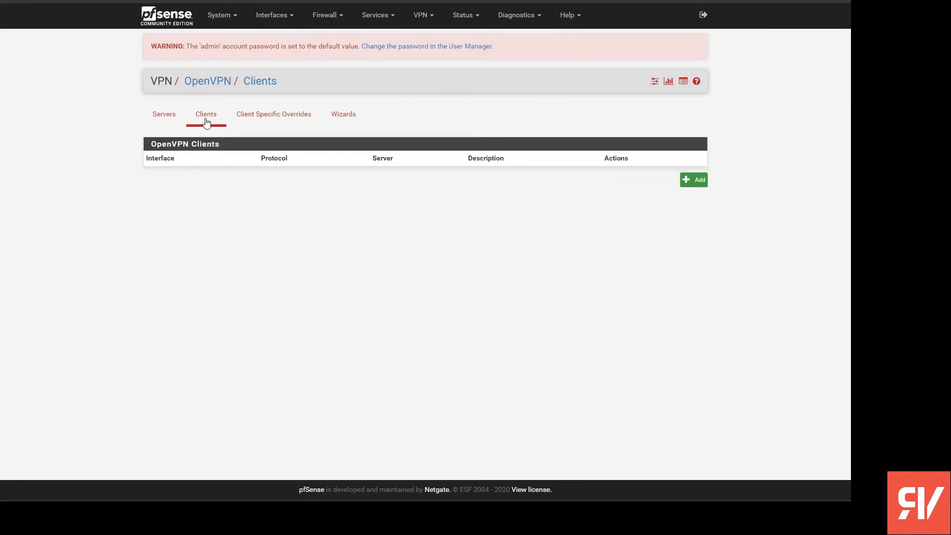
pyautogui.click(692, 181)
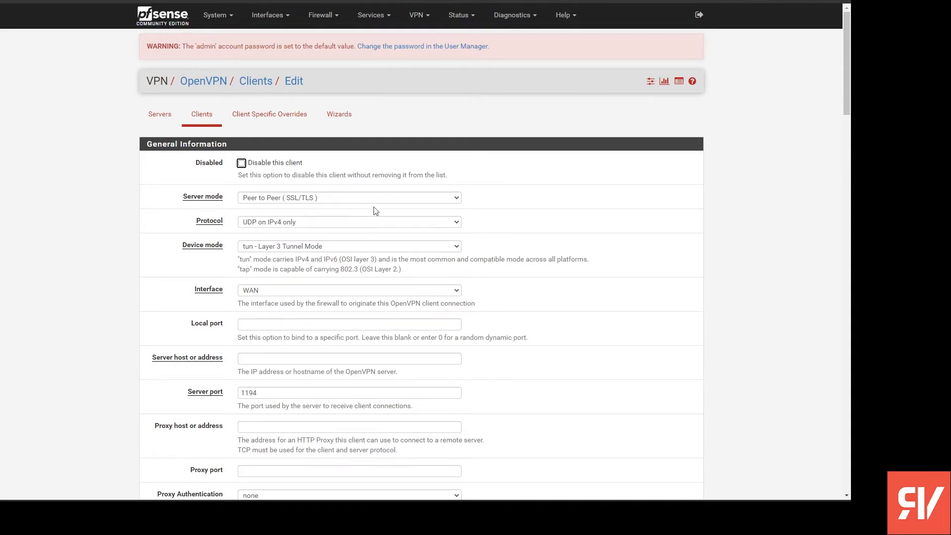
# - Set the OpenVPN client's server host or address to se.mullvad.net
pyautogui.scroll(-1, 401, 202)
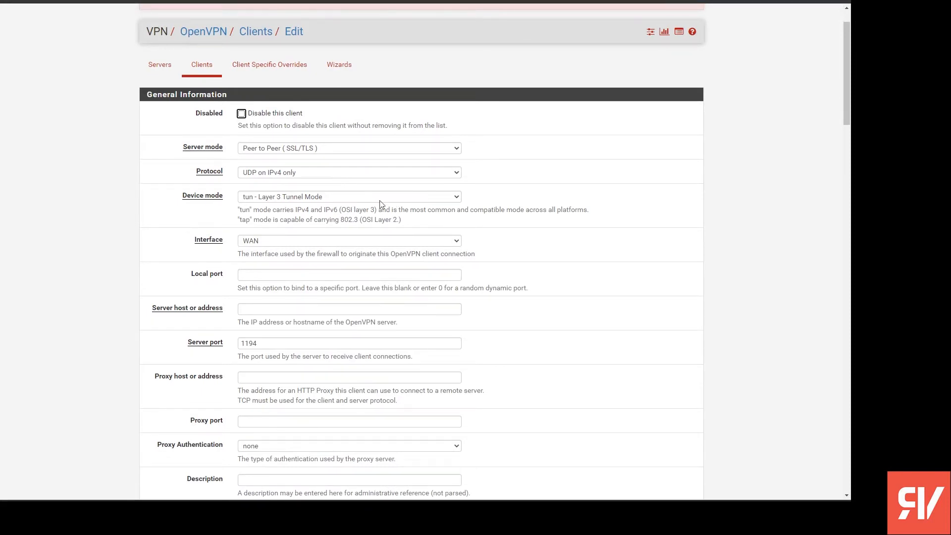
pyautogui.scroll(-1, 290, 199)
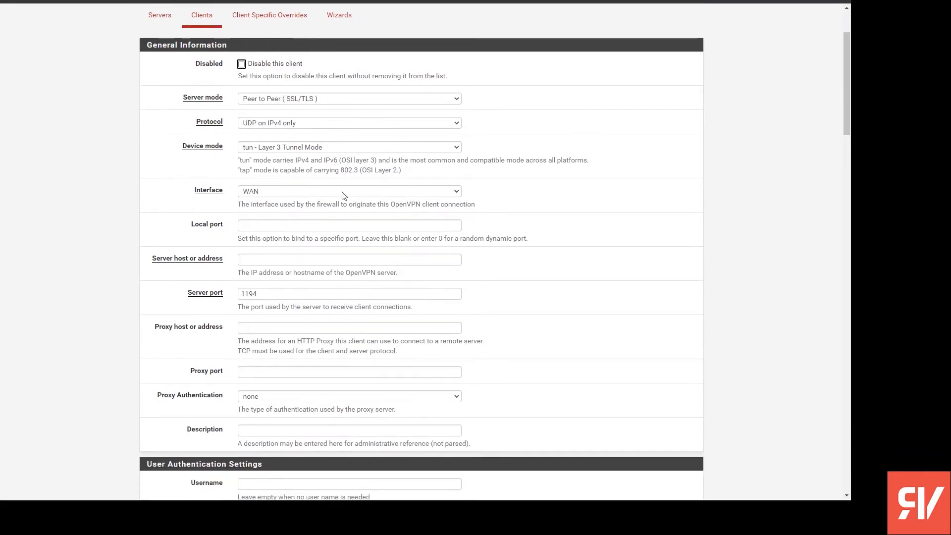
pyautogui.scroll(-1, 291, 198)
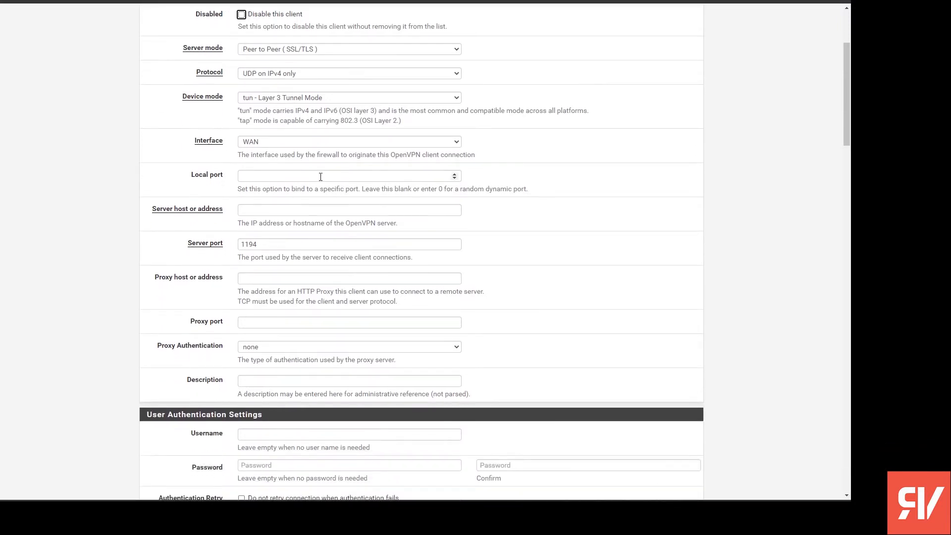
pyautogui.click(307, 211)
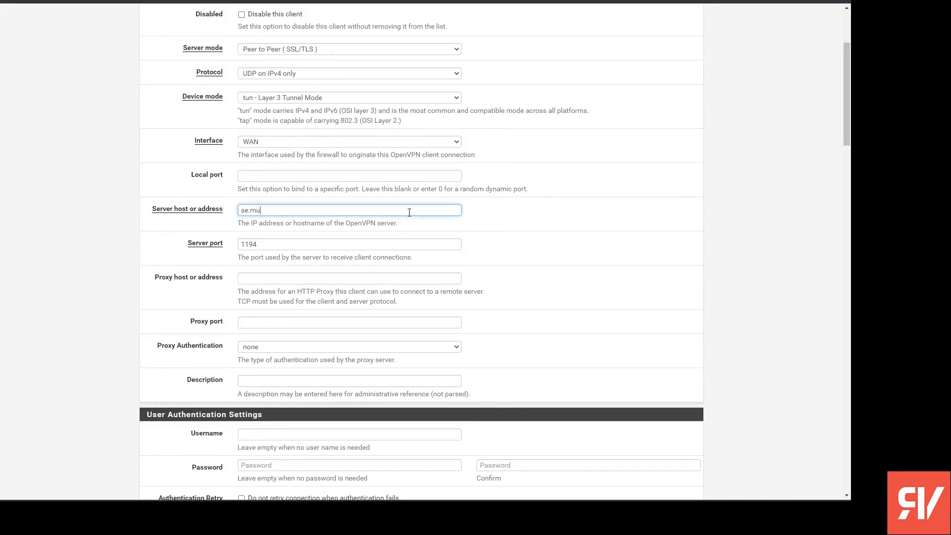
pyautogui.write('se.mullvad.net')
pyautogui.moveTo(327, 212); pyautogui.dragTo(203, 212)
pyautogui.click(306, 213)
pyautogui.moveTo(338, 214); pyautogui.dragTo(138, 210)
# - Set the client's server port to 1301 and its description to "Mullvad Sweden"
pyautogui.moveTo(318, 258); pyautogui.dragTo(191, 244)
pyautogui.moveTo(269, 244); pyautogui.dragTo(214, 243)
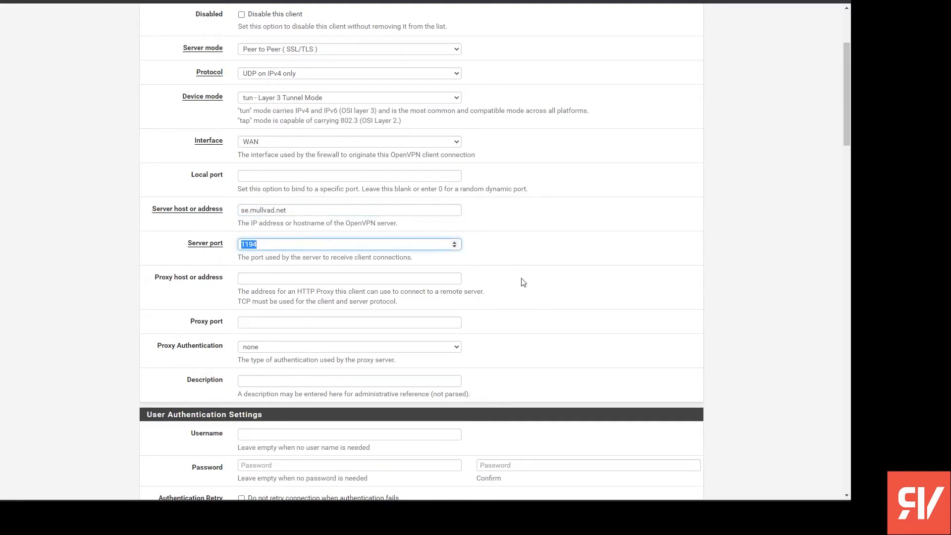
pyautogui.write('130')
pyautogui.click(321, 380)
pyautogui.write('M')
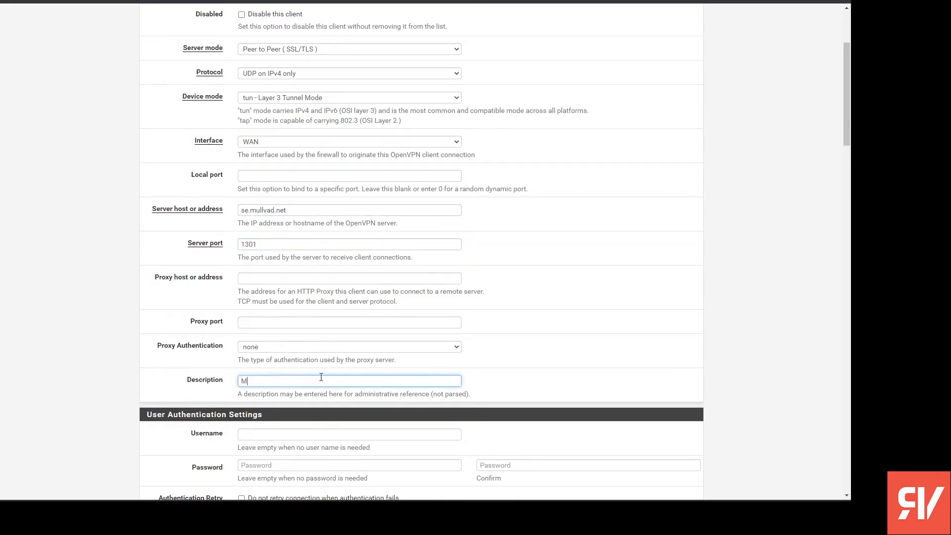
pyautogui.write('ullvad Sweden')
pyautogui.click(442, 298)
# - Enter the Mullvad account number as the username for the client's user authentication
pyautogui.scroll(-4, 295, 314)
pyautogui.click(322, 236)
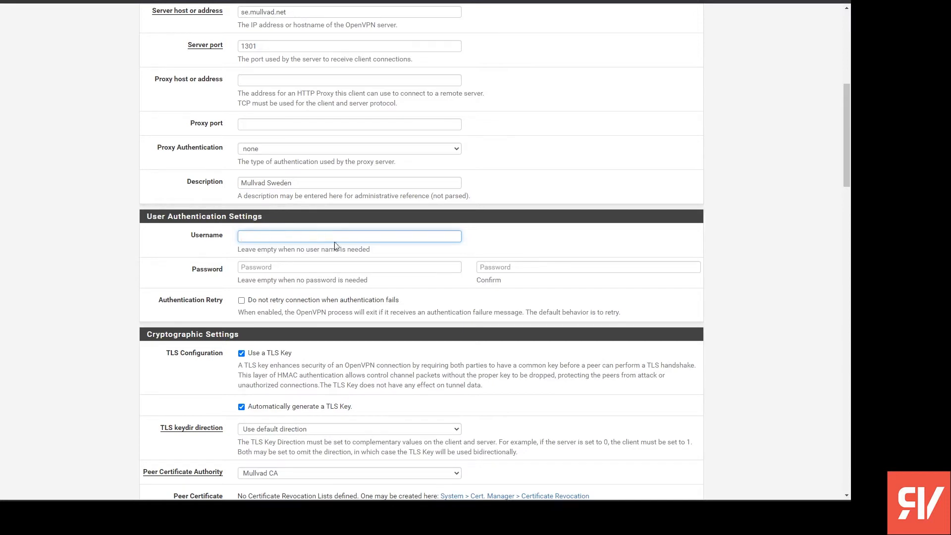
pyautogui.write('1234567890')
pyautogui.click(399, 255)
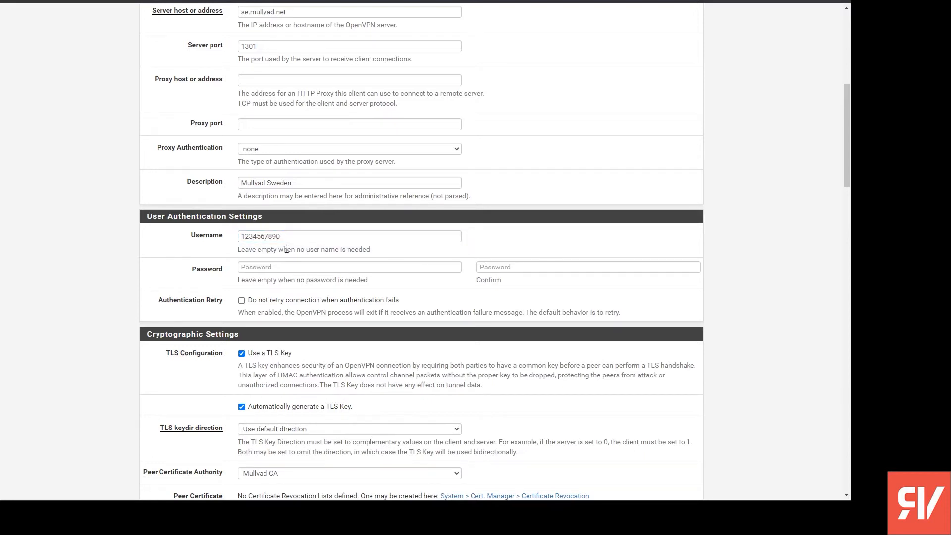
pyautogui.doubleClick(339, 240)
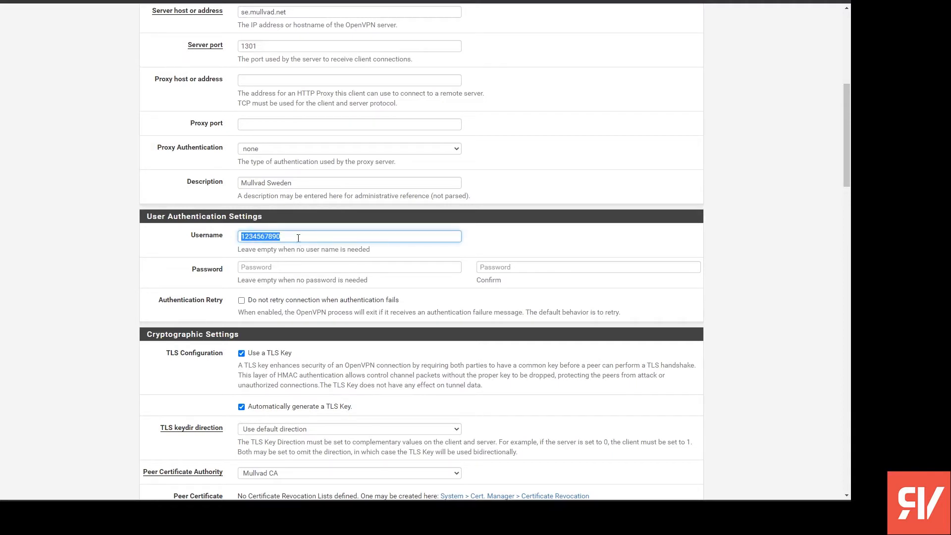
# - Enter the account password for user authentication and repeat it in the confirmation field
pyautogui.press('Tab')
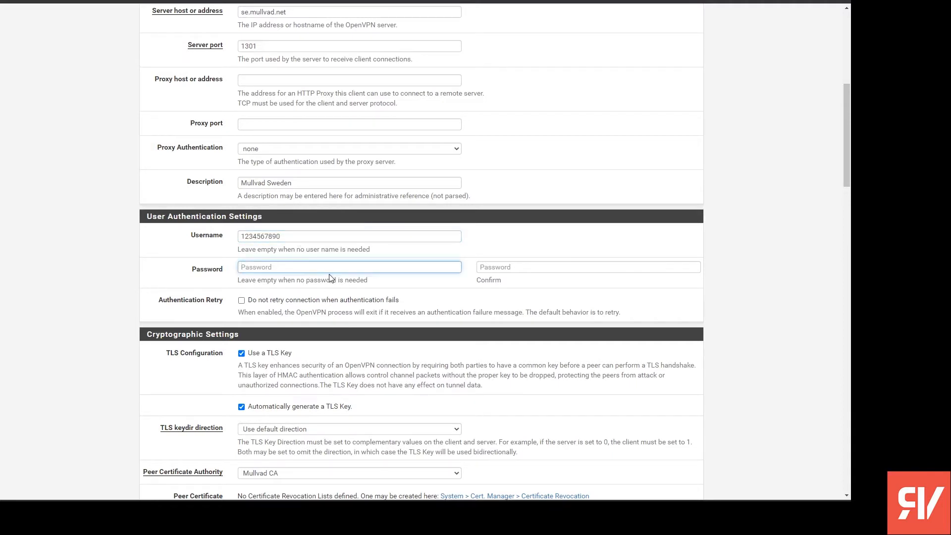
pyautogui.write('m')
pyautogui.click(514, 268)
pyautogui.write('m')
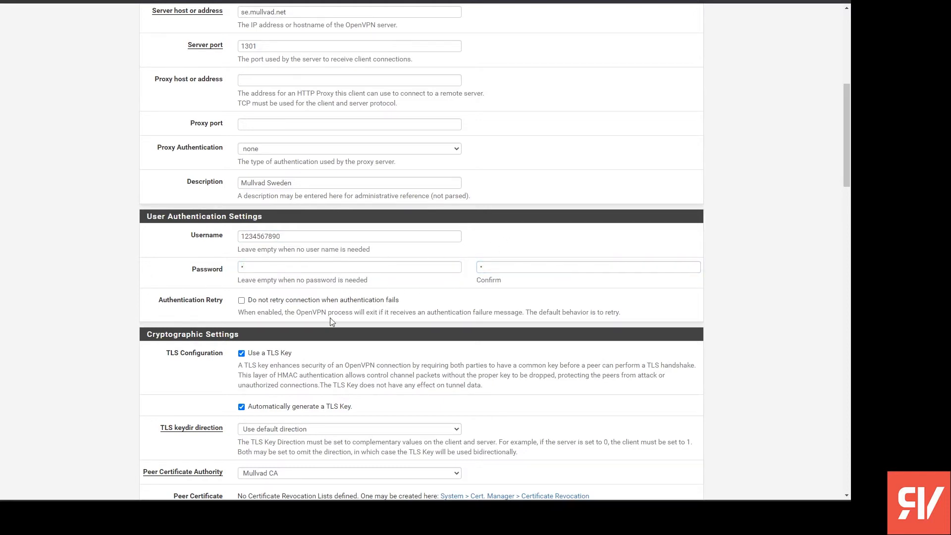
# - Turn off the use of a TLS key in the client's cryptographic settings
pyautogui.scroll(-2, 483, 355)
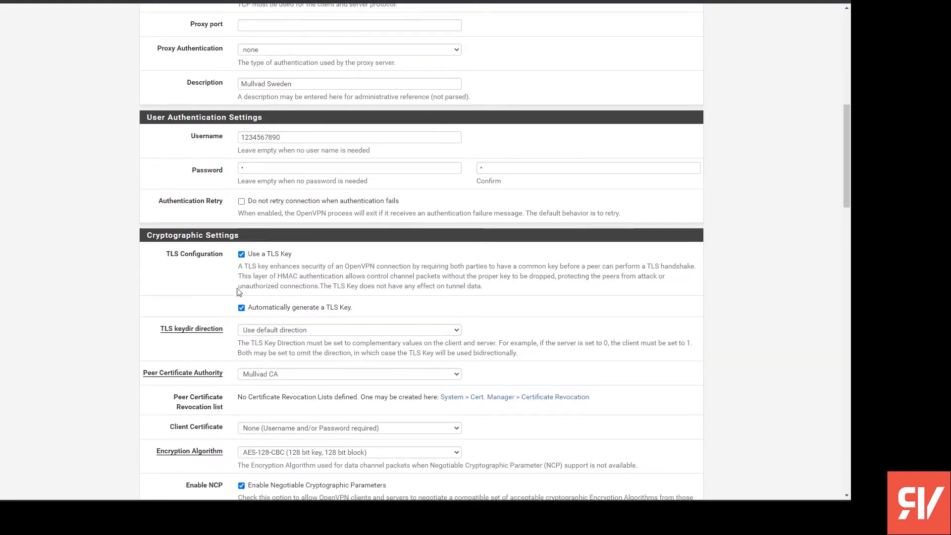
pyautogui.click(287, 255)
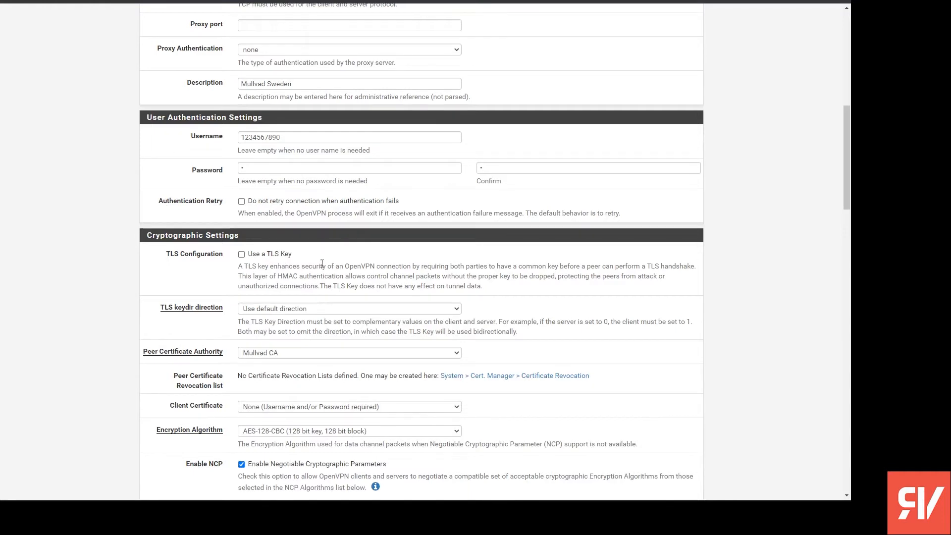
# - Use Mullvad CA as the peer certificate authority and None (Username and/or Password required) as the client certificate
pyautogui.scroll(-1, 334, 270)
pyautogui.click(341, 307)
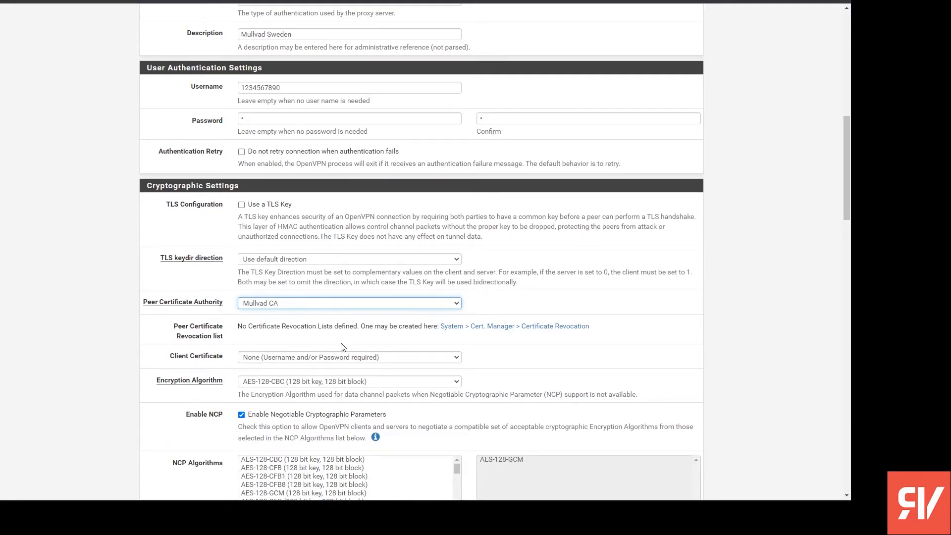
pyautogui.scroll(-1, 343, 346)
pyautogui.click(329, 312)
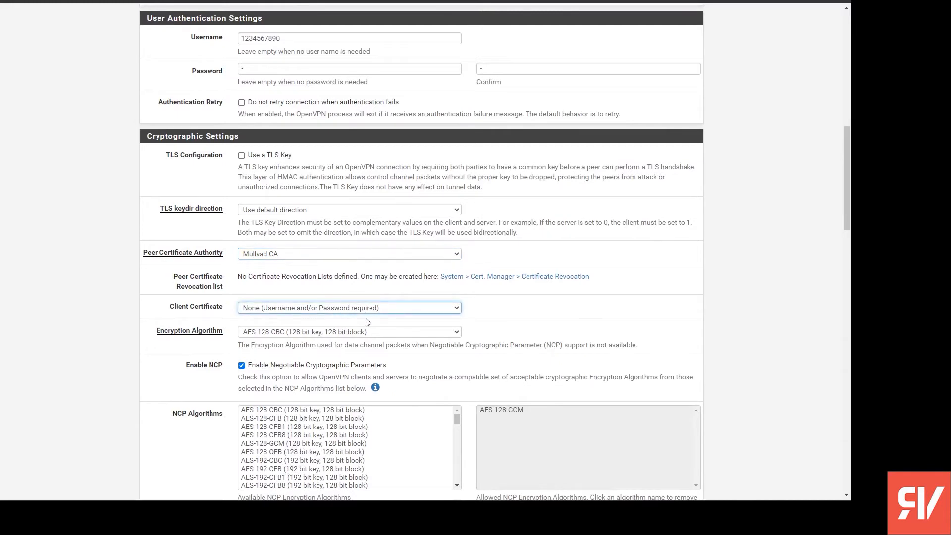
pyautogui.scroll(-1, 367, 323)
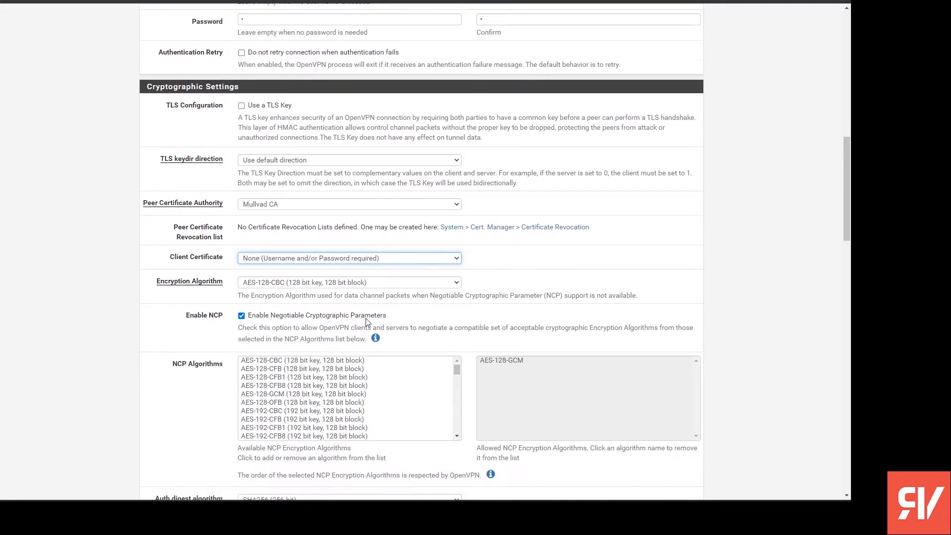
# - Set the client's encryption algorithm to AES-256-GCM and add AES-256-GCM to the allowed NCP algorithms
pyautogui.click(326, 282)
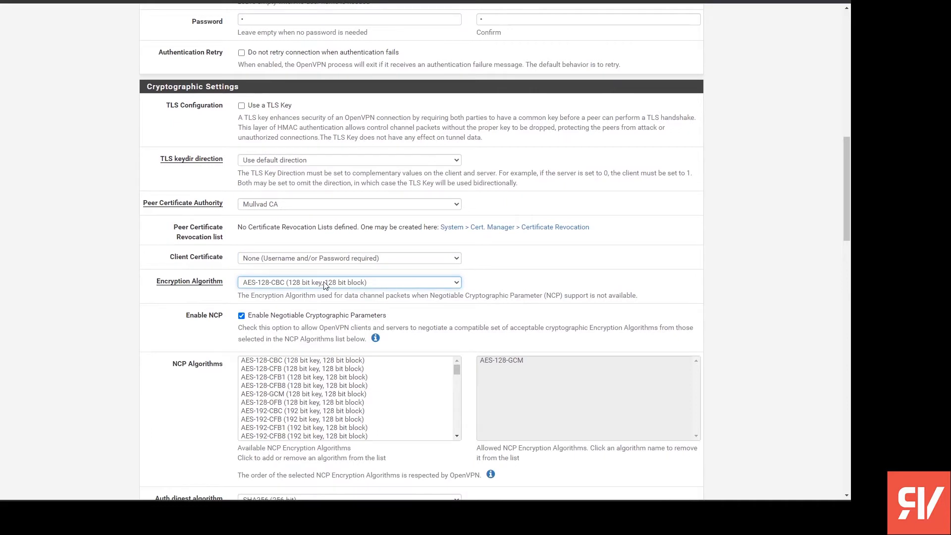
pyautogui.click(349, 431)
pyautogui.scroll(-1, 416, 317)
pyautogui.scroll(-1, 415, 317)
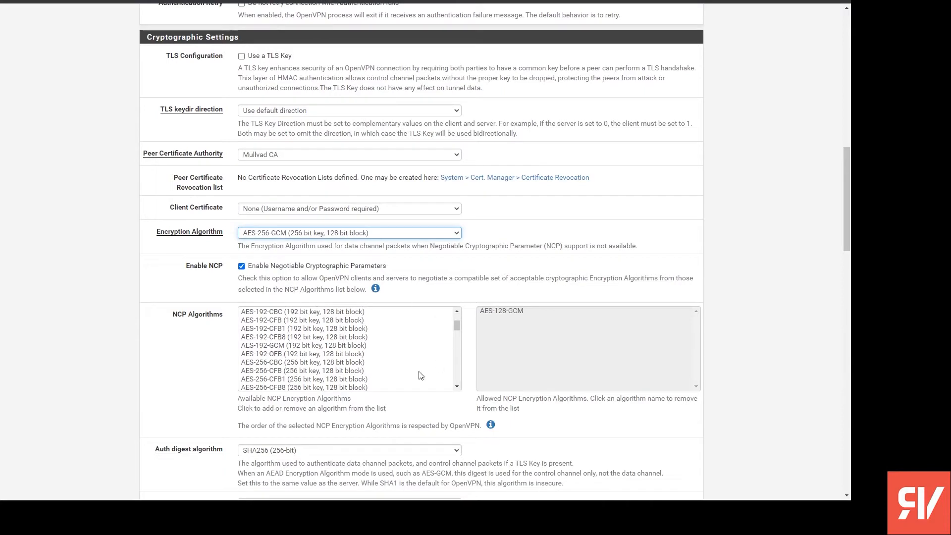
pyautogui.scroll(-2, 292, 349)
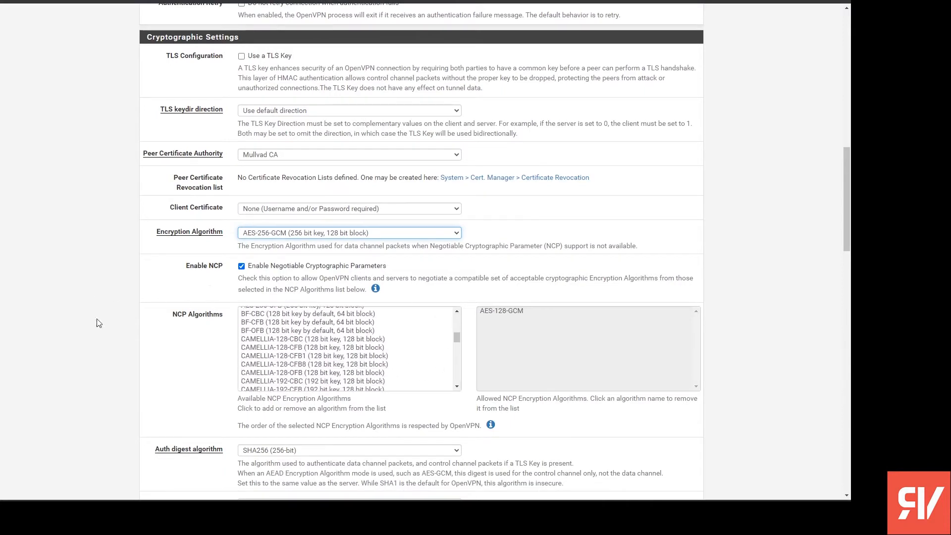
pyautogui.scroll(5, 388, 359)
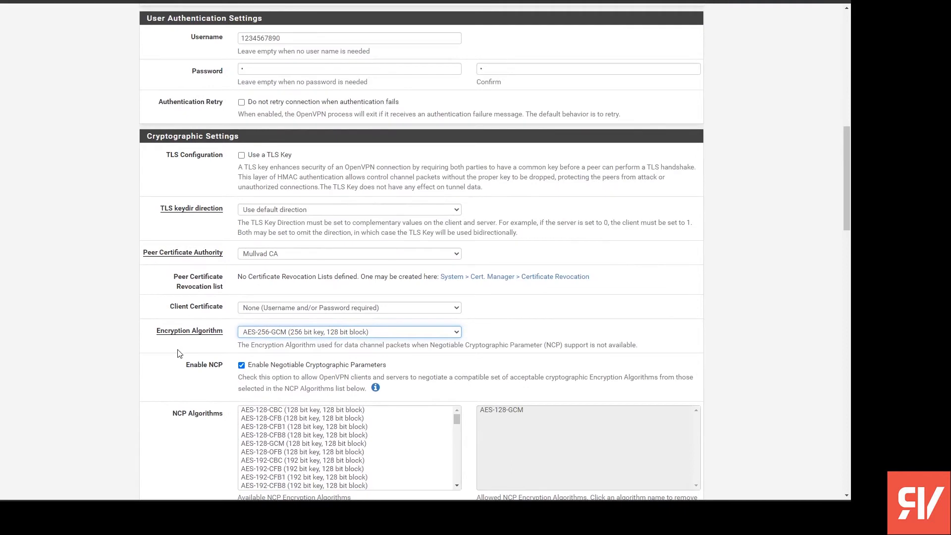
pyautogui.scroll(-1, 179, 354)
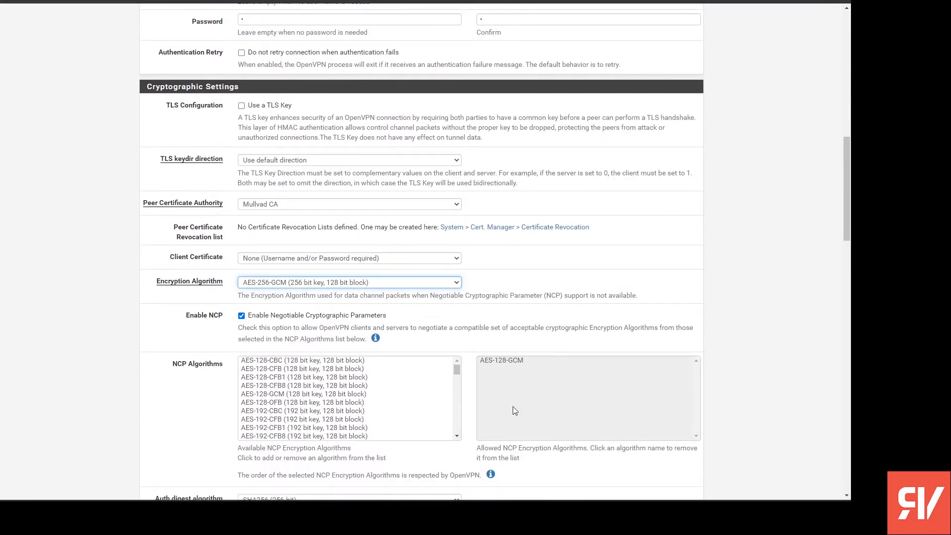
pyautogui.moveTo(457, 373); pyautogui.dragTo(459, 386)
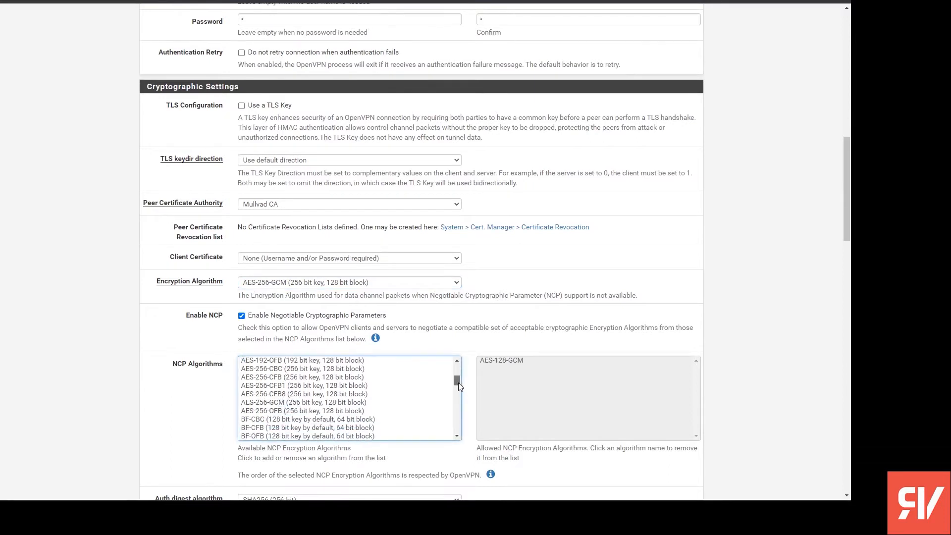
pyautogui.click(341, 402)
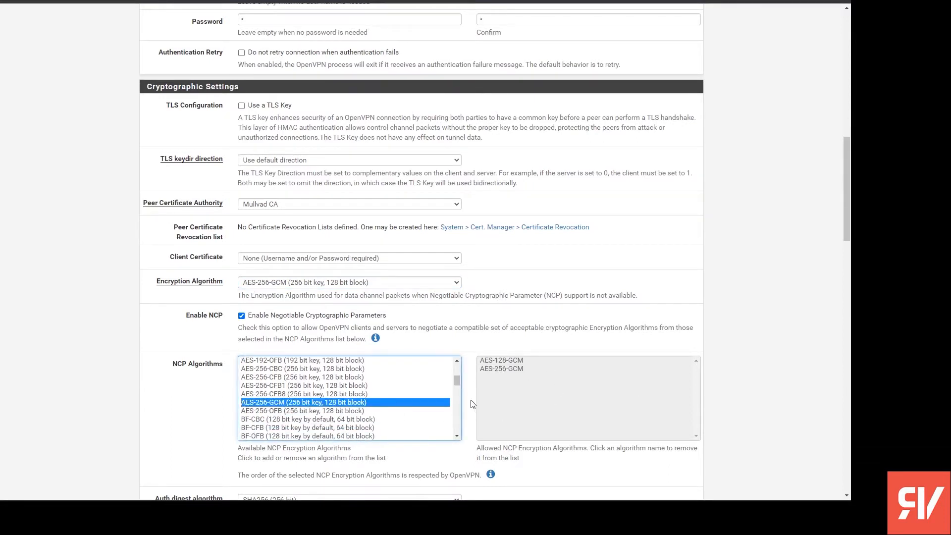
# - Set the auth digest algorithm to SHA384 (384-bit) and keep hardware crypto at No Hardware Crypto Acceleration
pyautogui.scroll(-3, 193, 391)
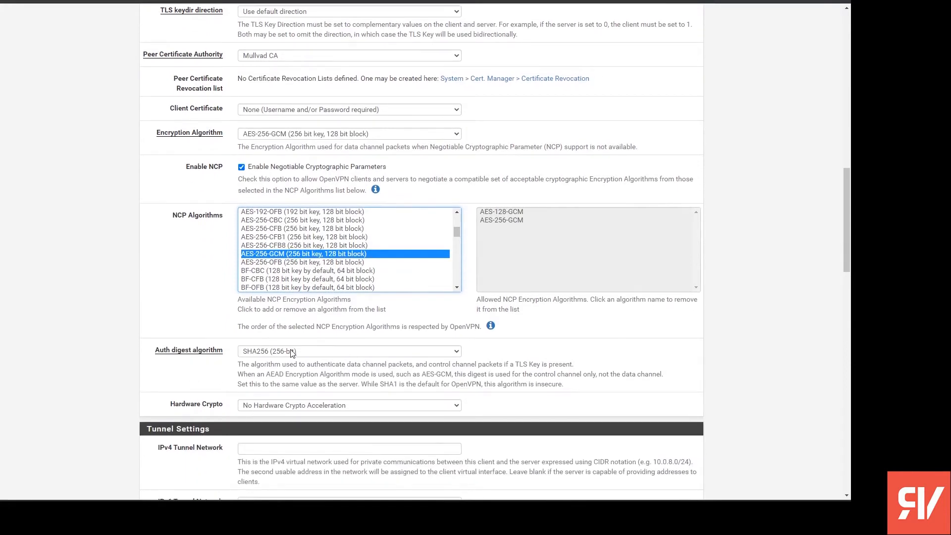
pyautogui.click(317, 353)
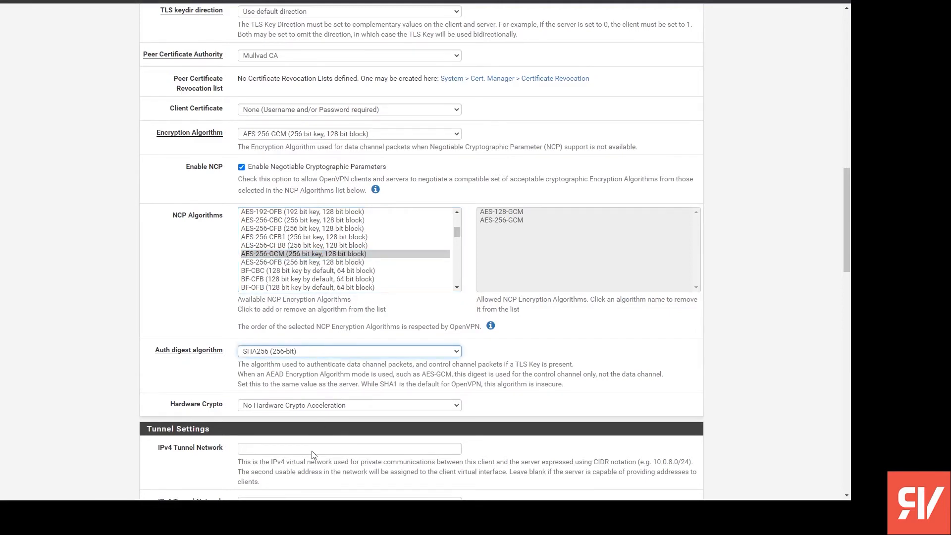
pyautogui.press('Down')
pyautogui.scroll(-2, 198, 361)
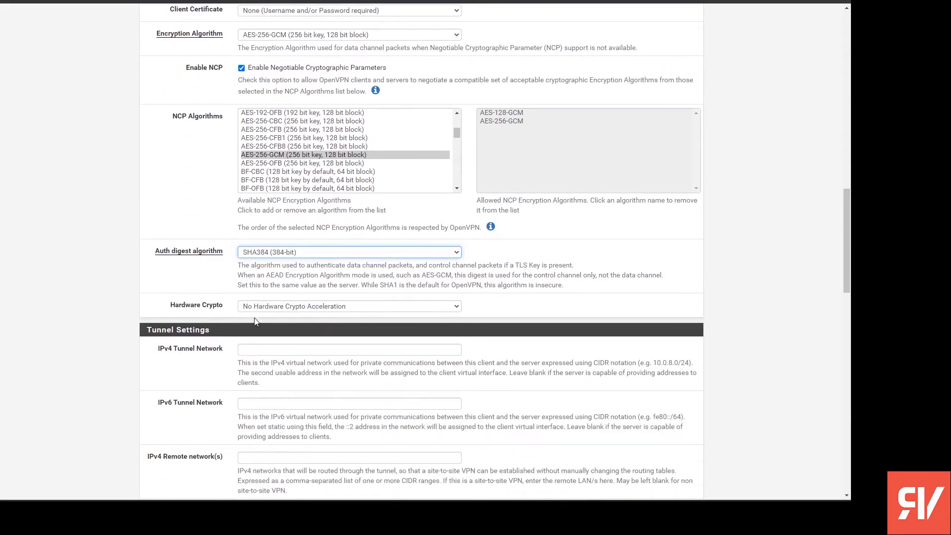
pyautogui.click(293, 306)
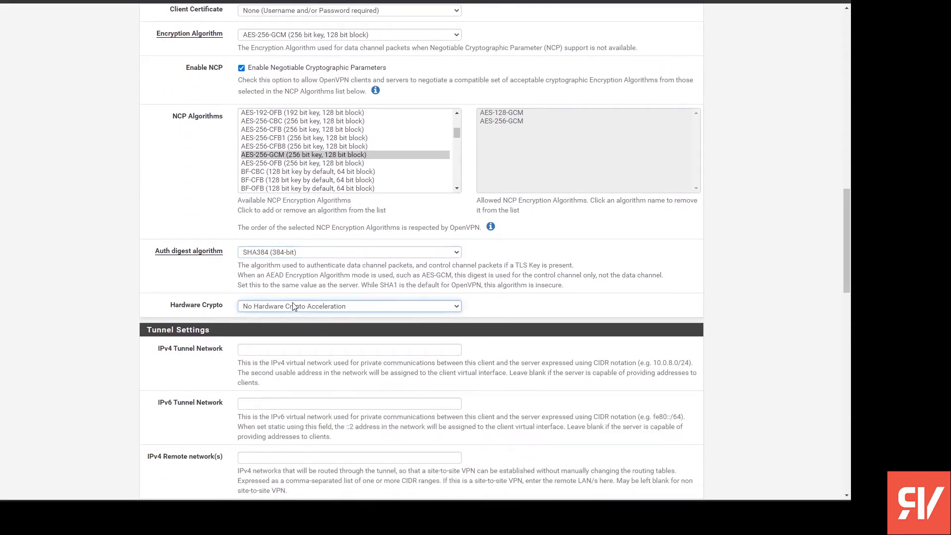
# - Set the tunnel compression to No LZO Compression [Legacy style, comp-lzo no] and keep the Subnet topology
pyautogui.scroll(-2, 378, 308)
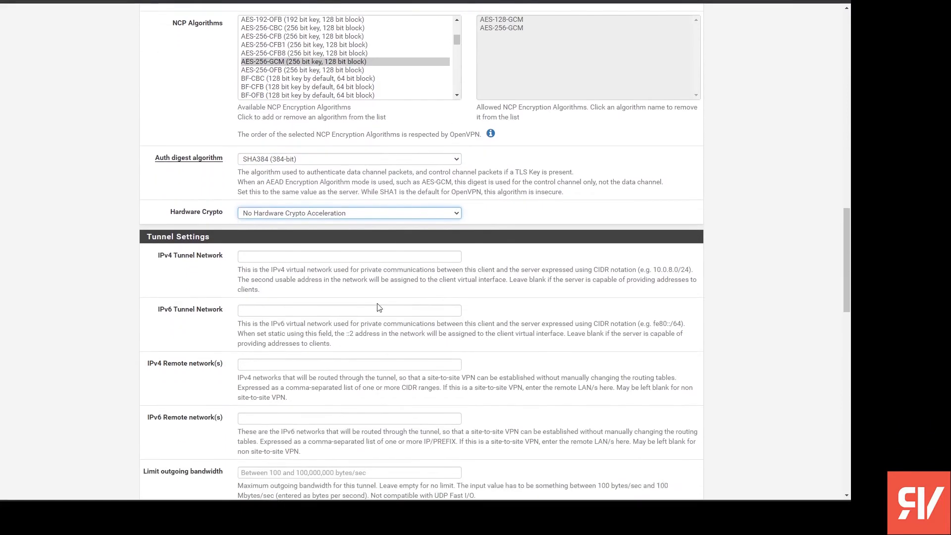
pyautogui.scroll(-3, 379, 308)
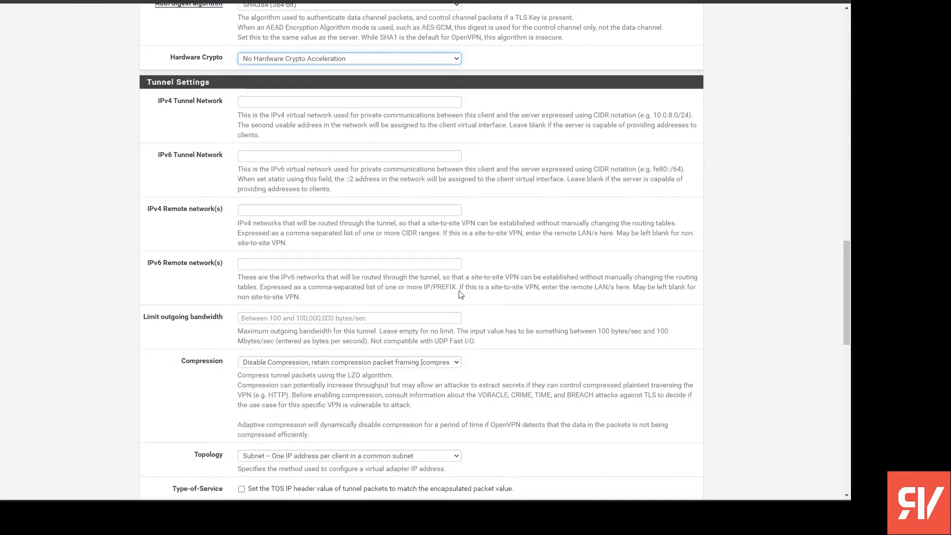
pyautogui.scroll(-3, 460, 294)
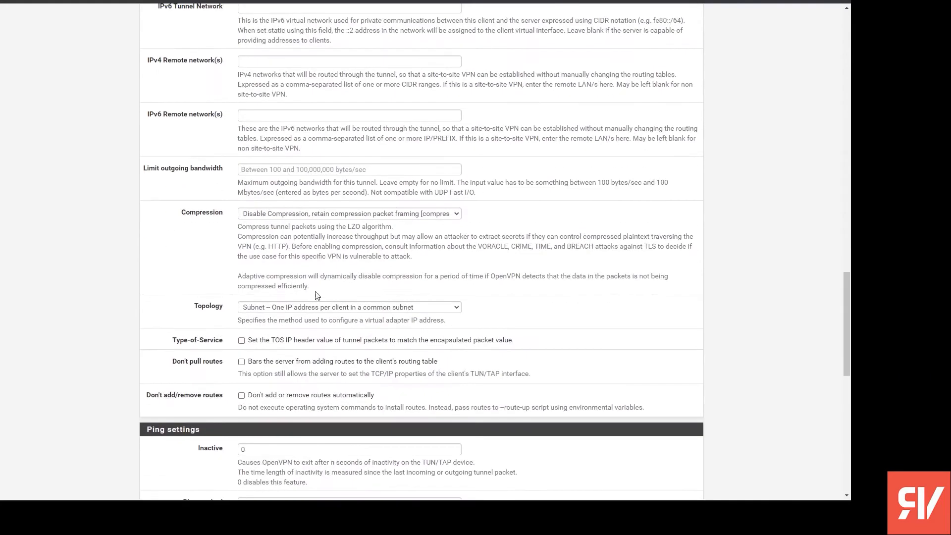
pyautogui.click(292, 218)
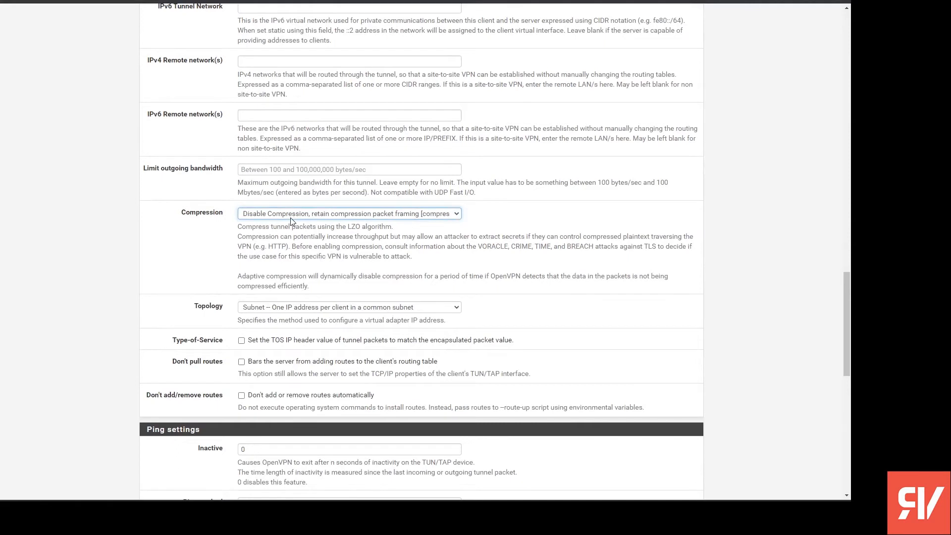
pyautogui.click(299, 319)
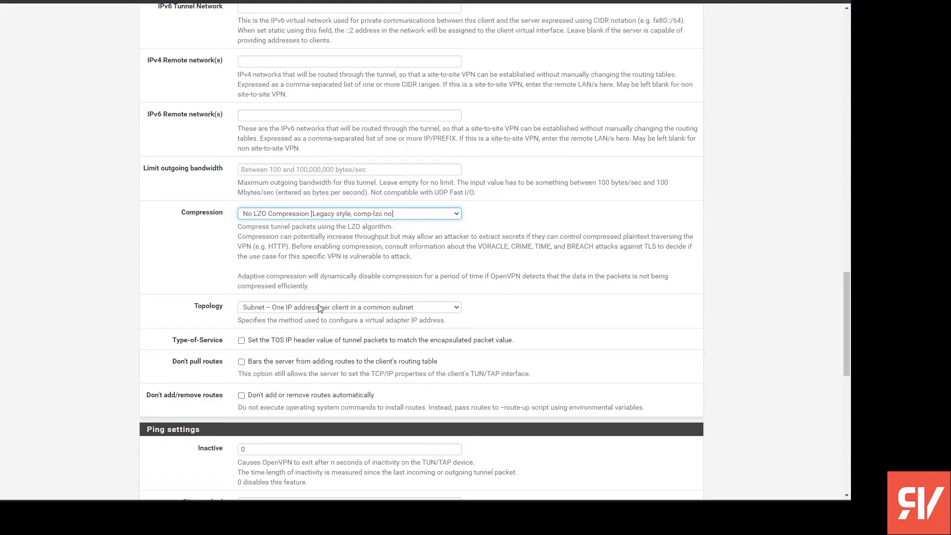
pyautogui.click(318, 308)
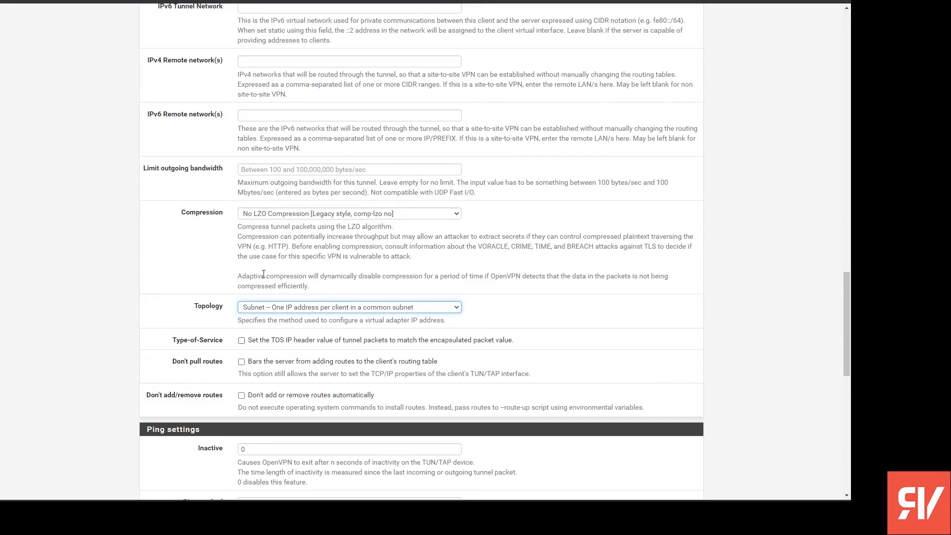
# - Enable both Don't add/remove routes and Don't pull routes in the client's tunnel settings
pyautogui.scroll(-2, 296, 275)
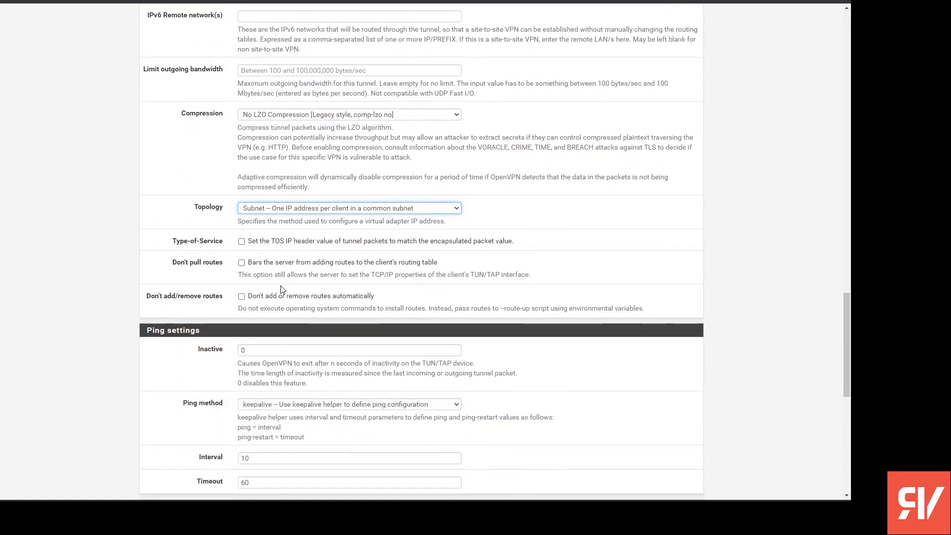
pyautogui.scroll(-2, 292, 285)
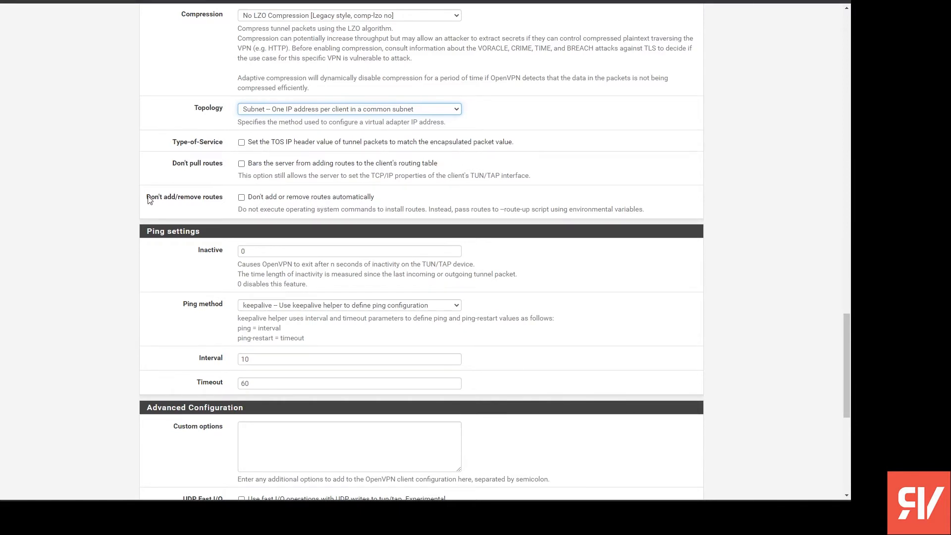
pyautogui.moveTo(144, 198); pyautogui.dragTo(226, 203)
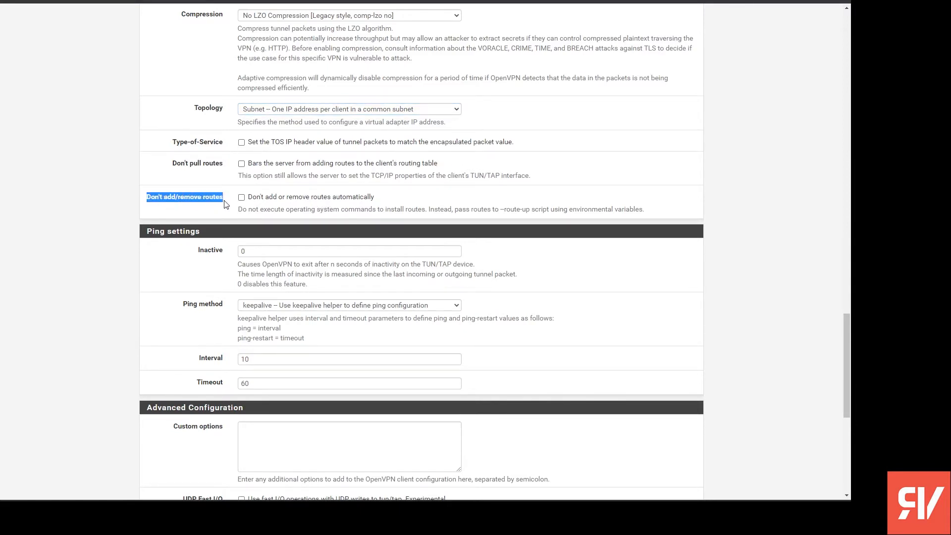
pyautogui.click(222, 209)
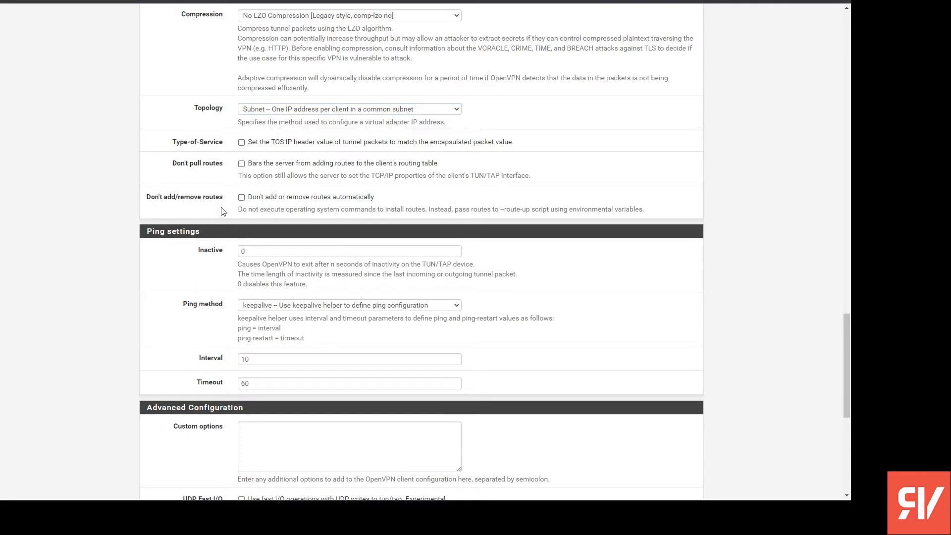
pyautogui.click(303, 199)
pyautogui.click(241, 163)
# - Set gateway creation to Both, keep the default verbosity level, and save the OpenVPN client
pyautogui.scroll(-7, 249, 221)
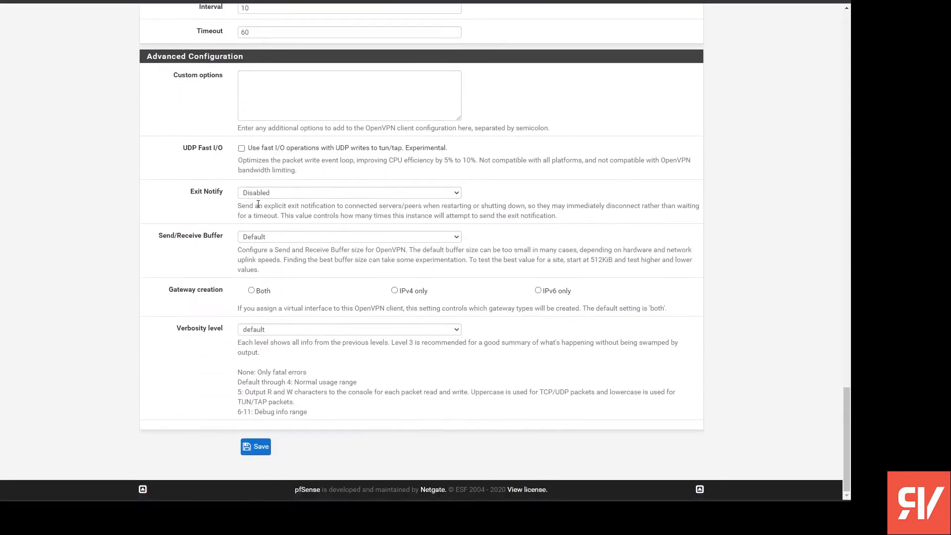
pyautogui.click(262, 291)
pyautogui.click(298, 334)
pyautogui.scroll(4, 248, 286)
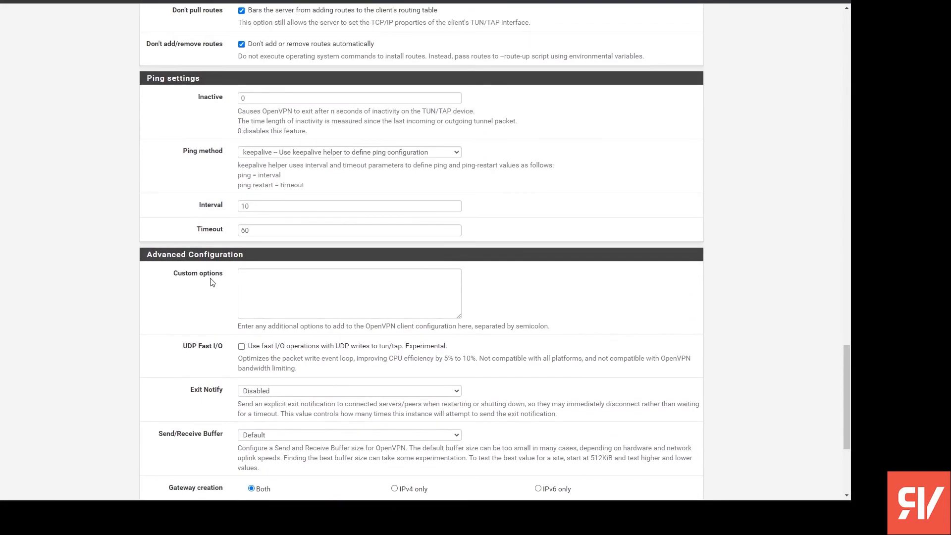
pyautogui.scroll(-4, 208, 297)
pyautogui.click(268, 453)
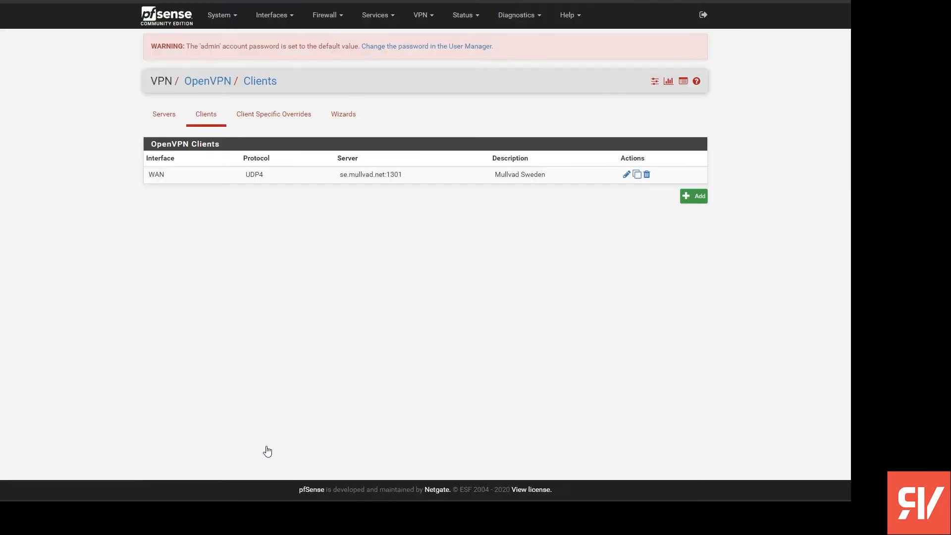
pyautogui.moveTo(552, 179); pyautogui.dragTo(171, 183)
pyautogui.click(268, 187)
# - Add the ovpnc1 (Mullvad Sweden) network port as a new interface in the interface assignments
pyautogui.click(272, 15)
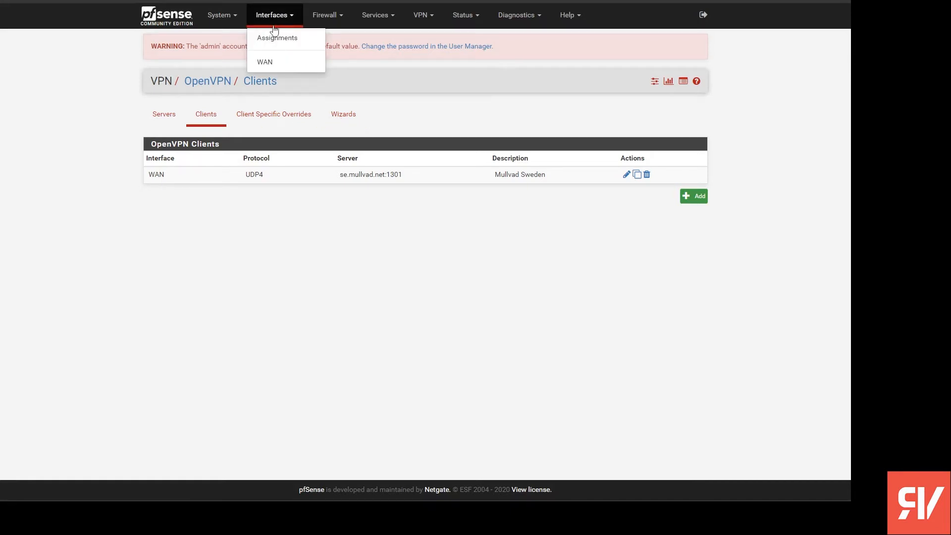
pyautogui.click(274, 36)
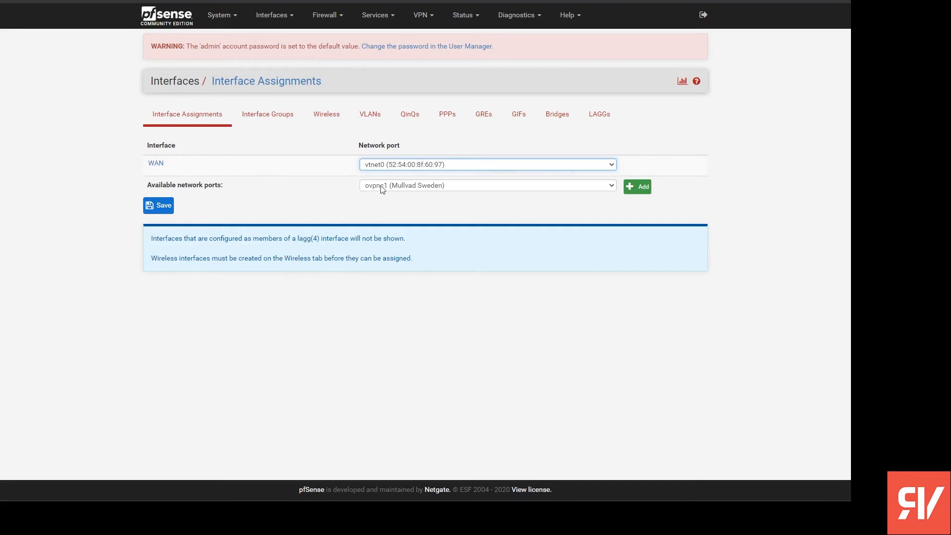
pyautogui.click(435, 189)
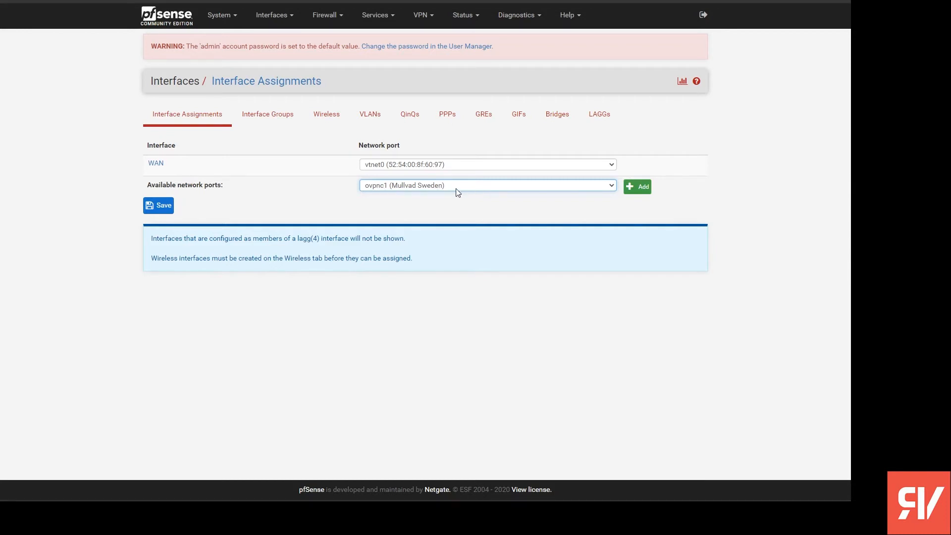
pyautogui.click(637, 187)
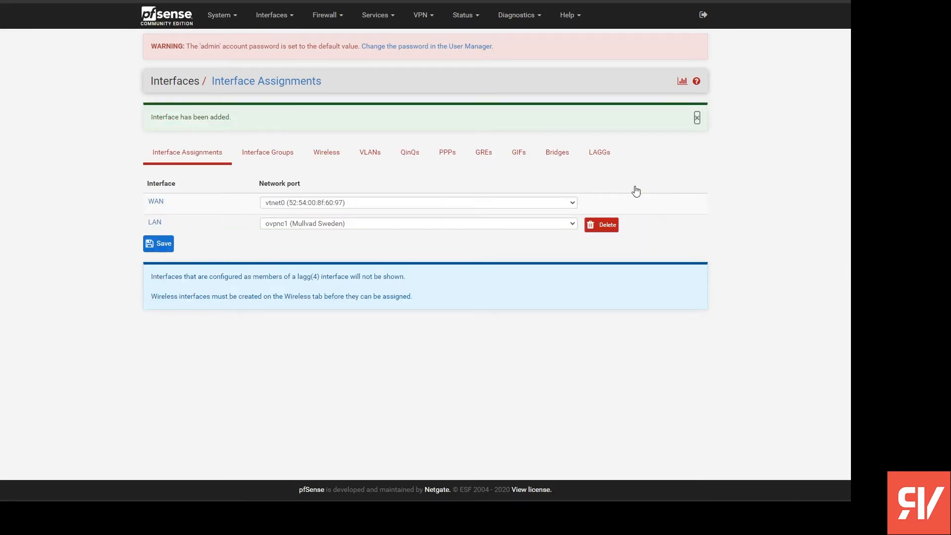
# - Enable the new ovpnc1 interface, change its description to Mullvad_Sweden, and save its settings
pyautogui.click(156, 223)
pyautogui.doubleClick(322, 147)
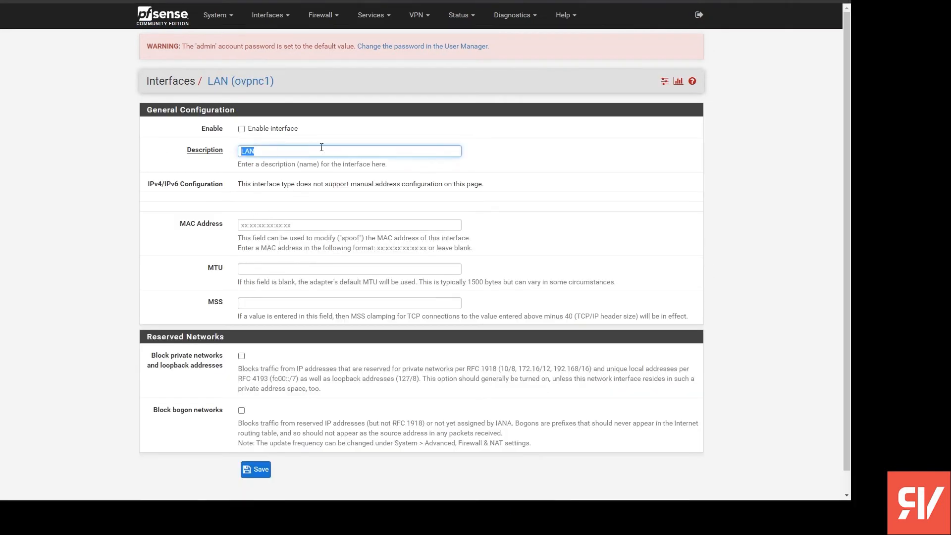
pyautogui.press('BackSpace')
pyautogui.write('Mullvad_Sweden')
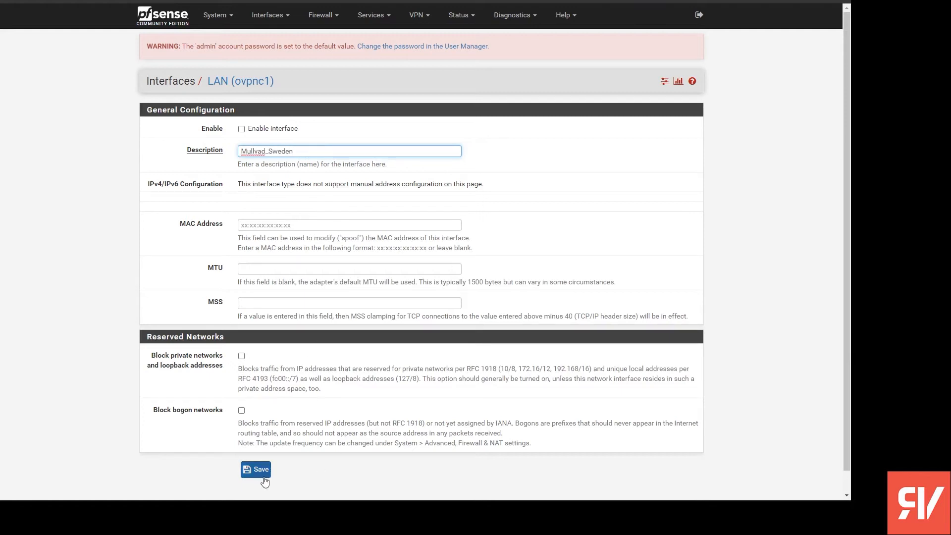
pyautogui.click(265, 132)
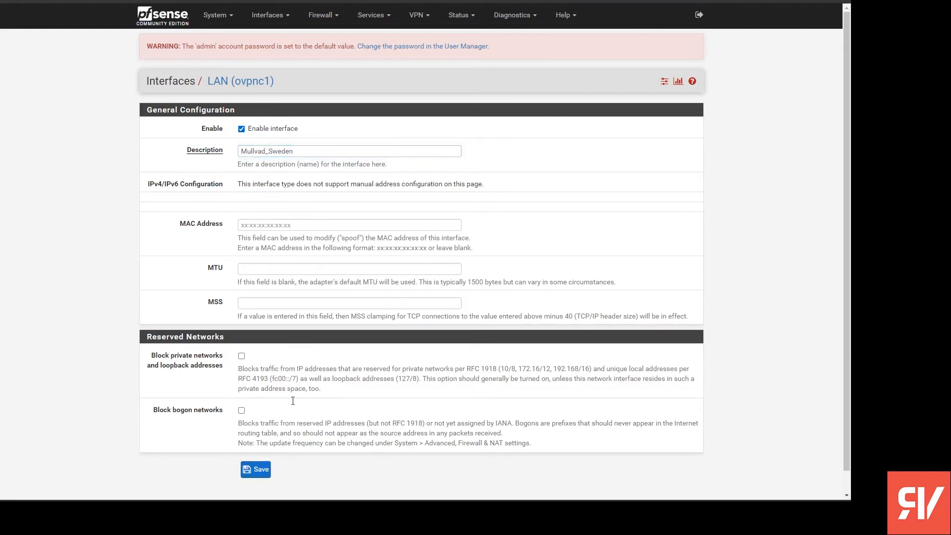
pyautogui.click(258, 470)
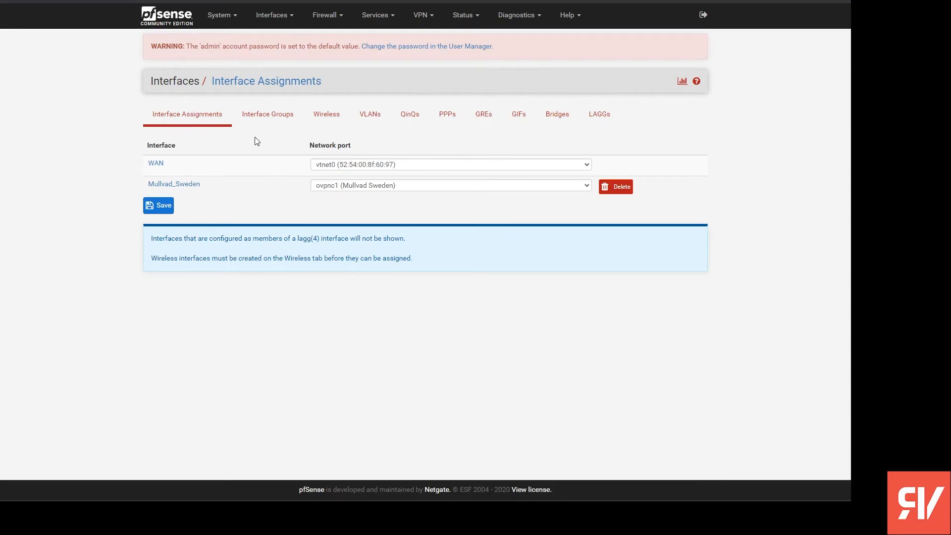
# - Check the list of interfaces for the MULLVAD_SWEDEN entry
pyautogui.click(272, 19)
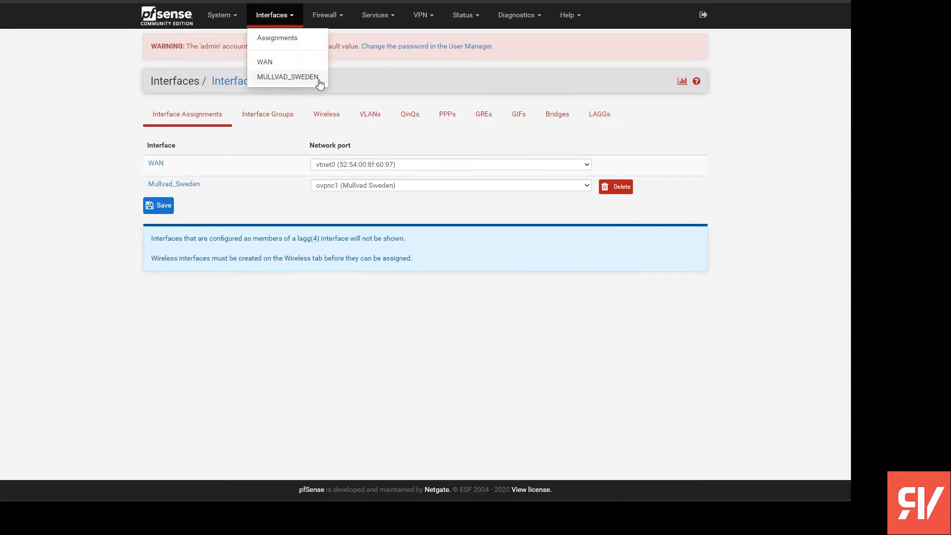
pyautogui.click(289, 78)
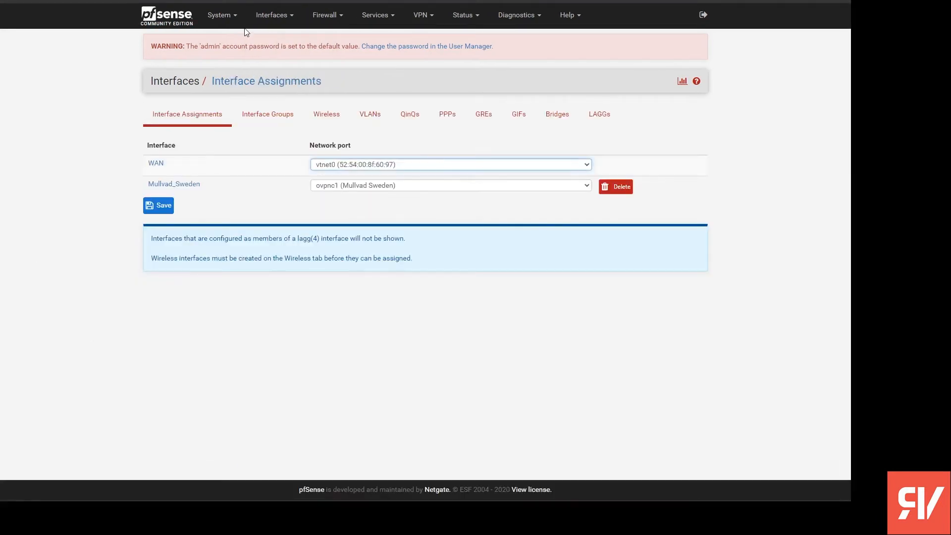
# - Add a new outbound NAT mapping at the top of the list with MULLVAD_SWEDEN as its interface
pyautogui.click(338, 19)
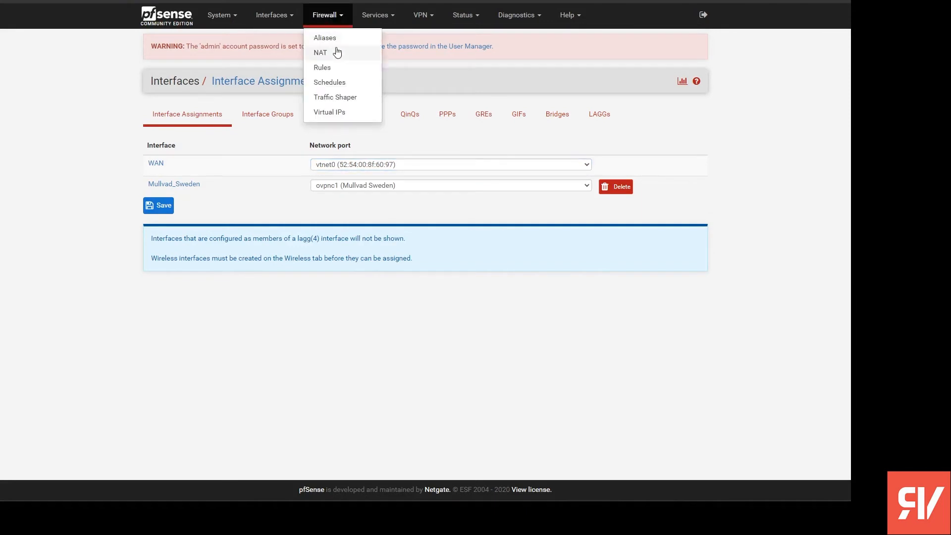
pyautogui.click(336, 49)
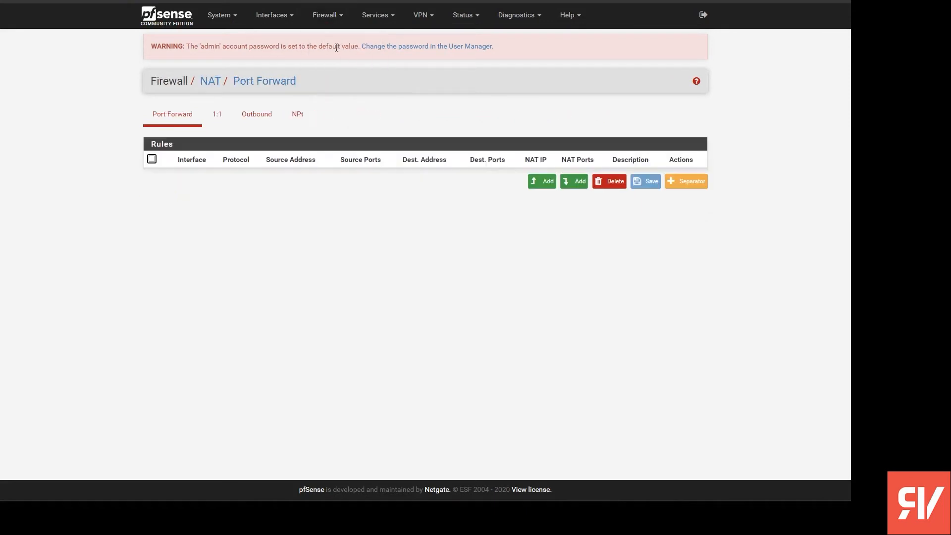
pyautogui.click(260, 116)
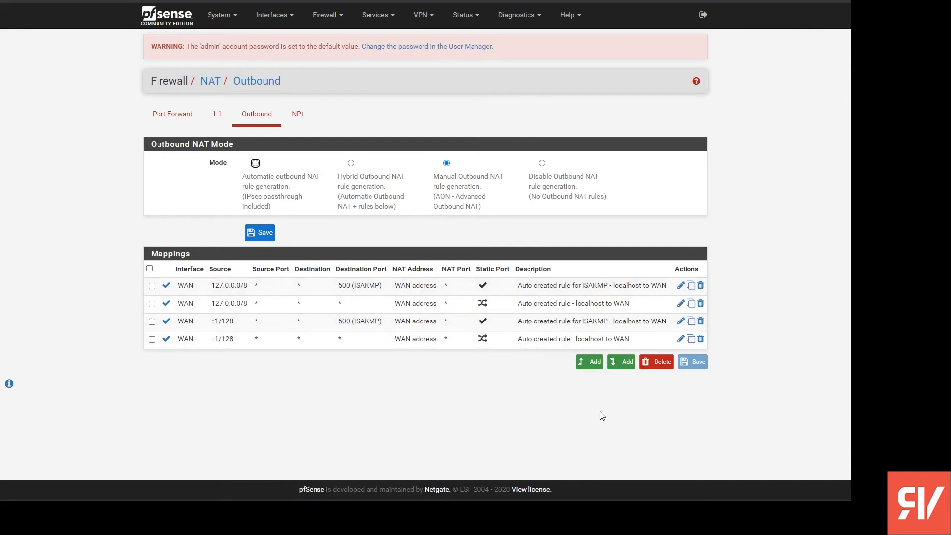
pyautogui.click(584, 365)
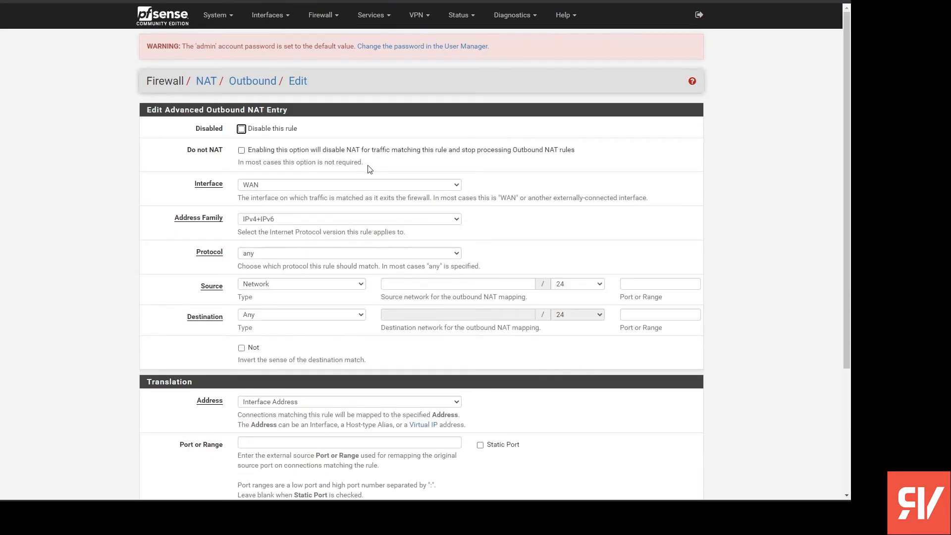
pyautogui.scroll(-2, 324, 148)
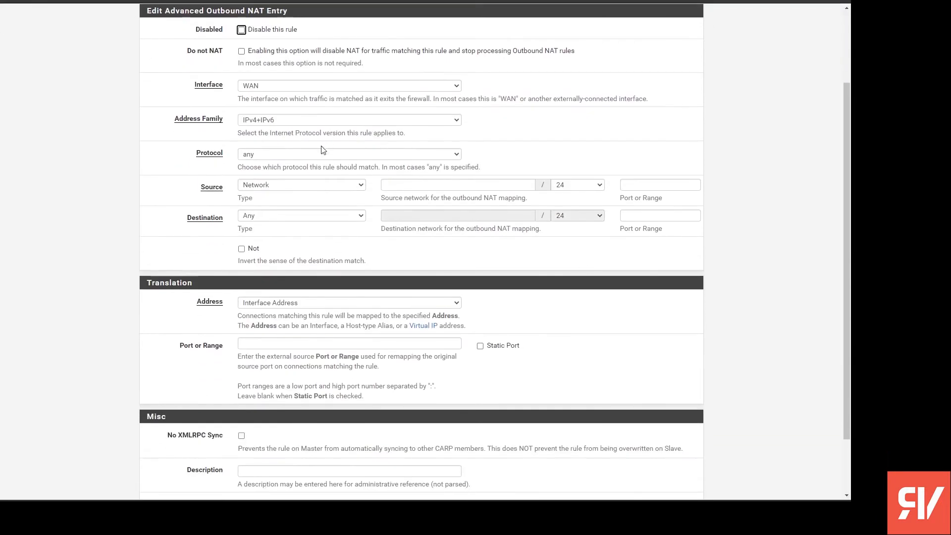
pyautogui.click(345, 86)
pyautogui.click(345, 101)
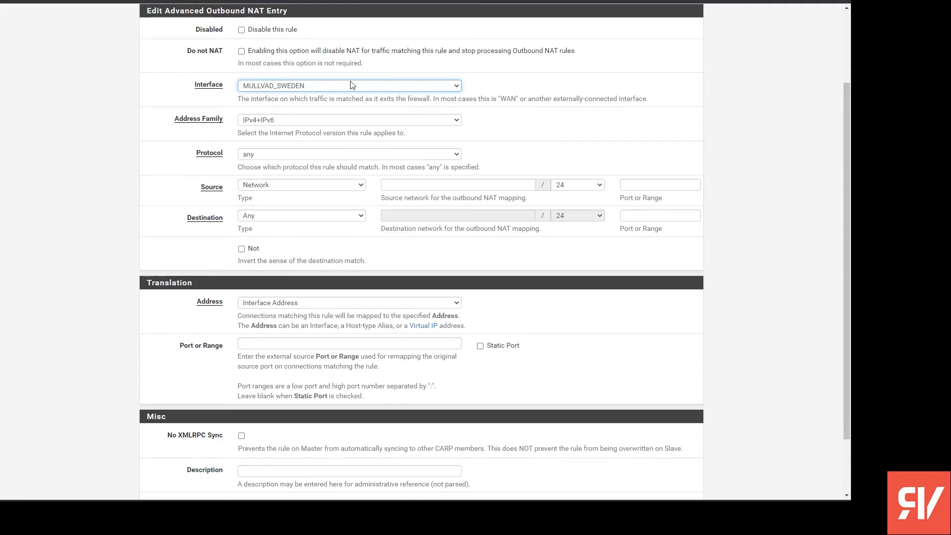
# - Set the mapping's source to the network 192.168.1.0/24
pyautogui.click(311, 188)
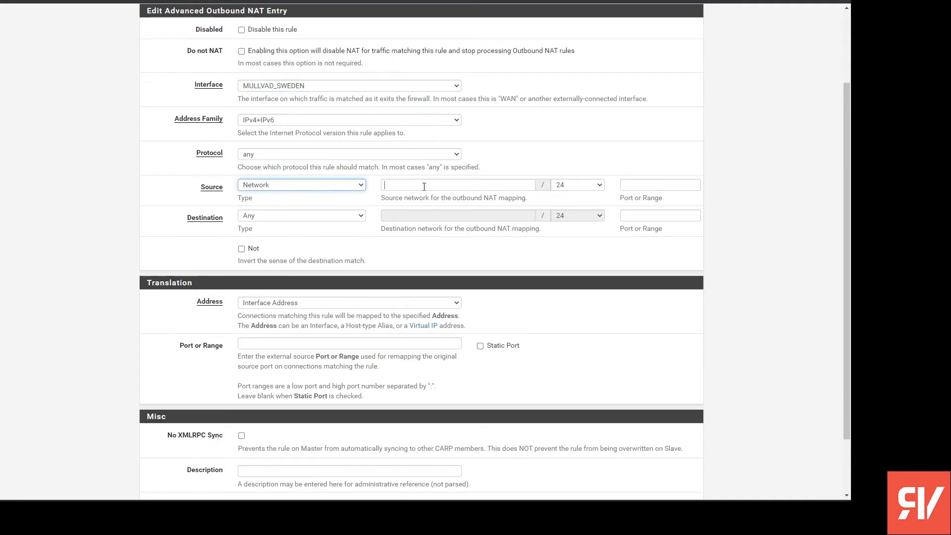
pyautogui.press('Tab')
pyautogui.scroll(3, 475, 273)
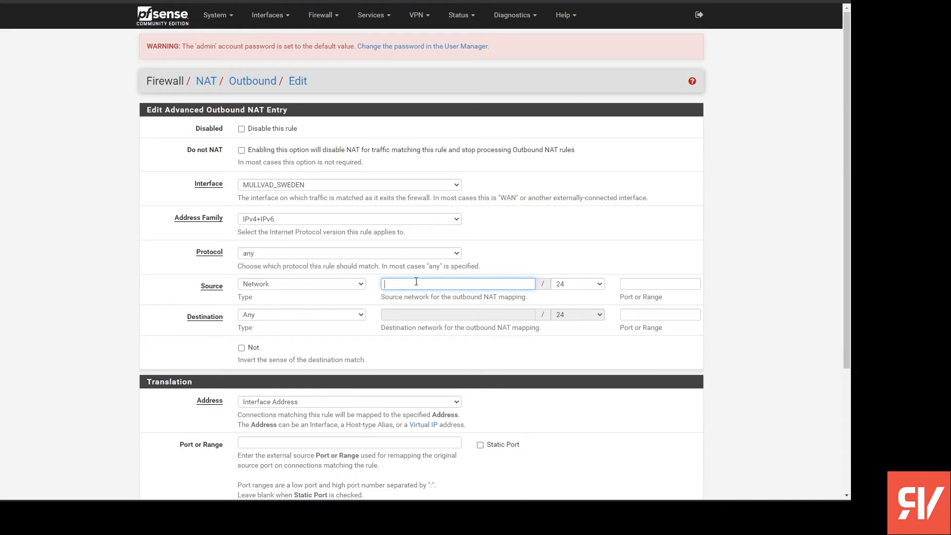
pyautogui.write('192.168.1.0')
pyautogui.moveTo(442, 284); pyautogui.dragTo(273, 277)
pyautogui.click(605, 351)
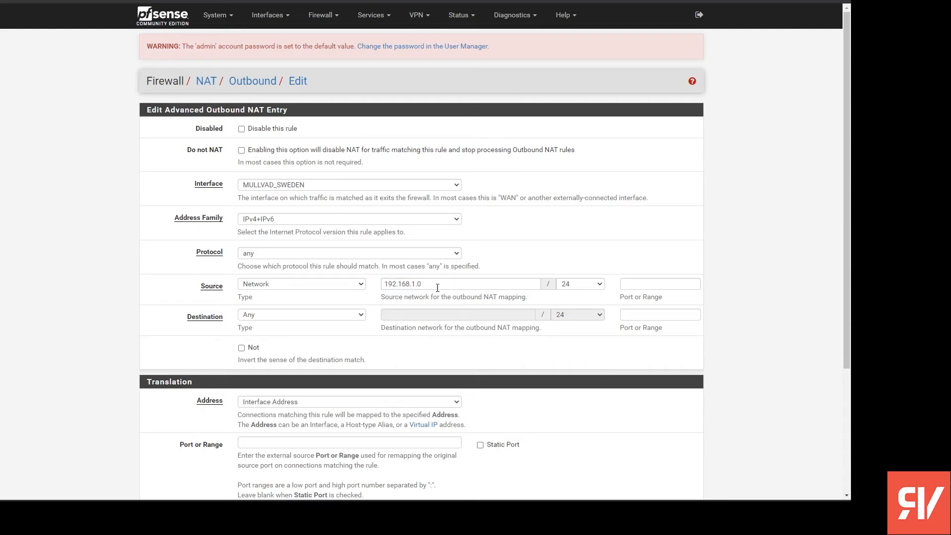
pyautogui.moveTo(437, 288); pyautogui.dragTo(341, 286)
pyautogui.click(383, 290)
# - Enter "MULLVAD_SWEDEN address" as the description of the outbound NAT mapping
pyautogui.scroll(-4, 437, 324)
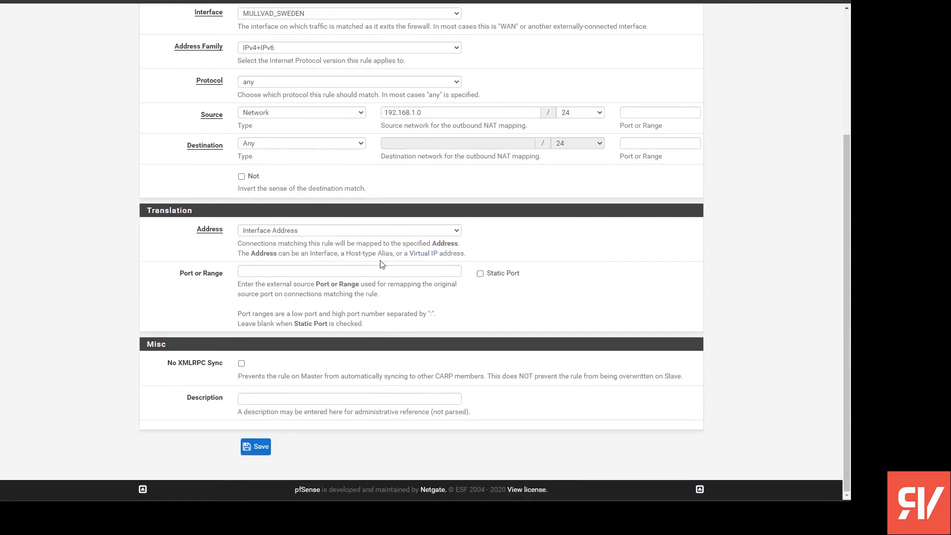
pyautogui.click(312, 397)
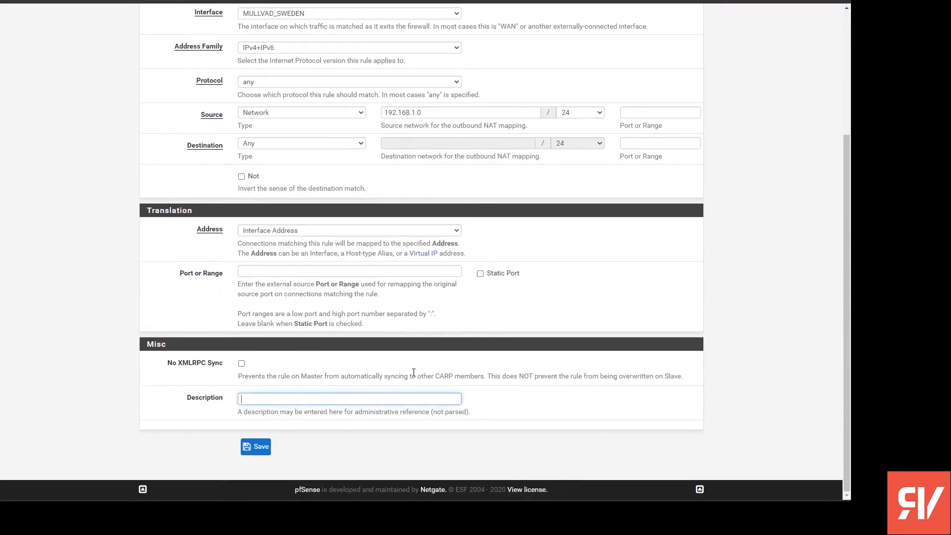
pyautogui.write('MULLVAD_SEWEDEN address')
# - Keep the address family at IPv4+IPv6, save the outbound NAT mapping, and apply the changes
pyautogui.scroll(4, 397, 324)
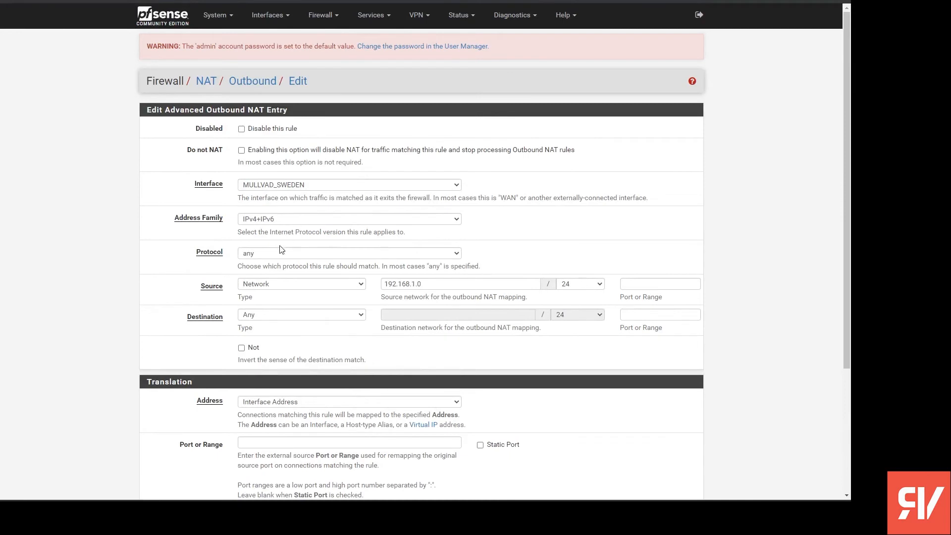
pyautogui.click(317, 222)
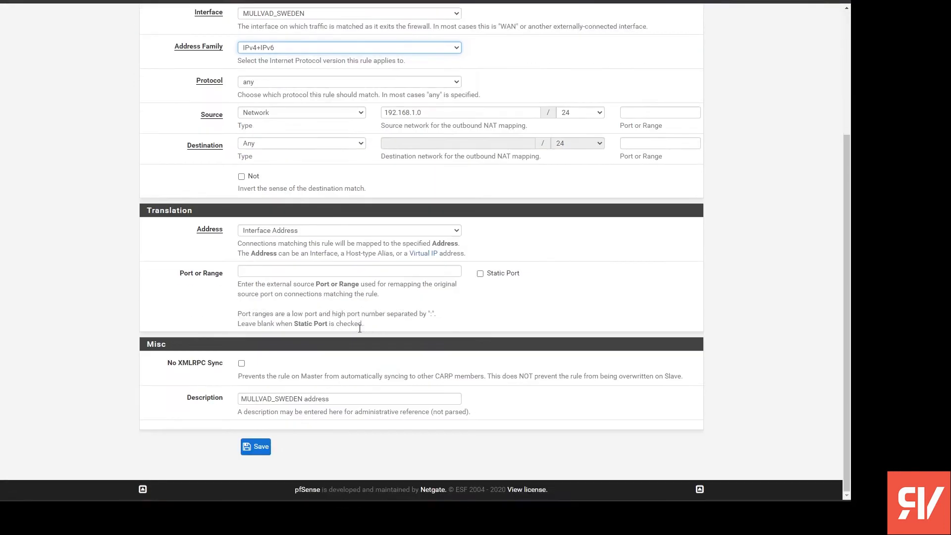
pyautogui.click(255, 446)
pyautogui.click(668, 126)
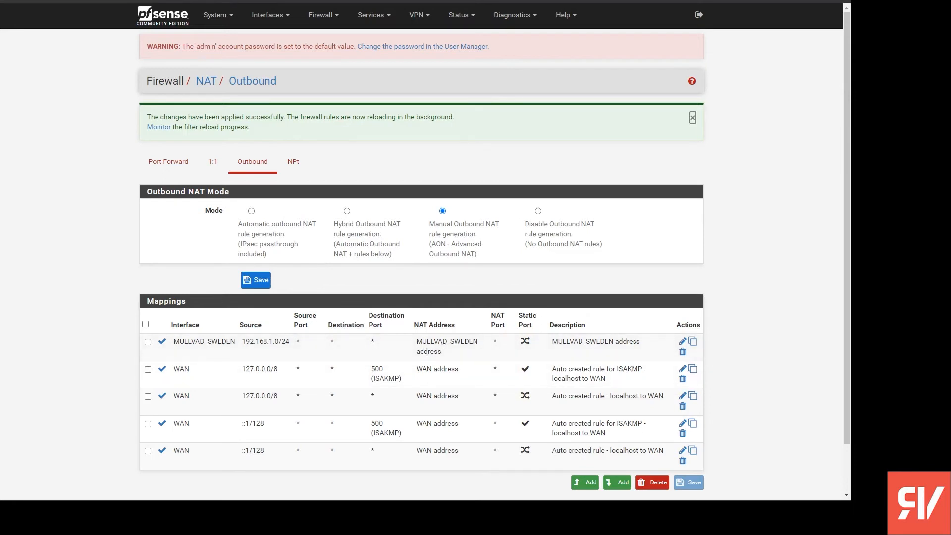
pyautogui.click(692, 118)
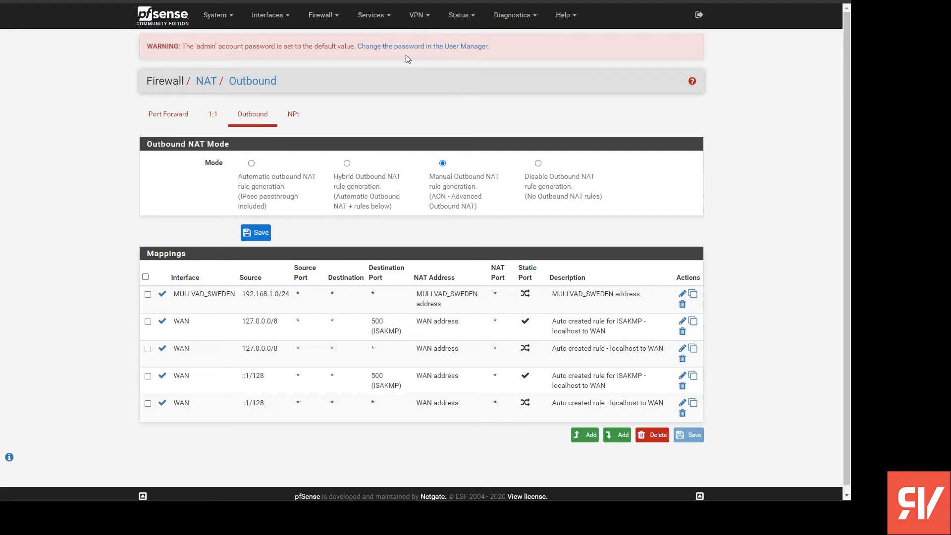
# - View the list of configured OpenVPN clients
pyautogui.click(420, 16)
pyautogui.click(425, 67)
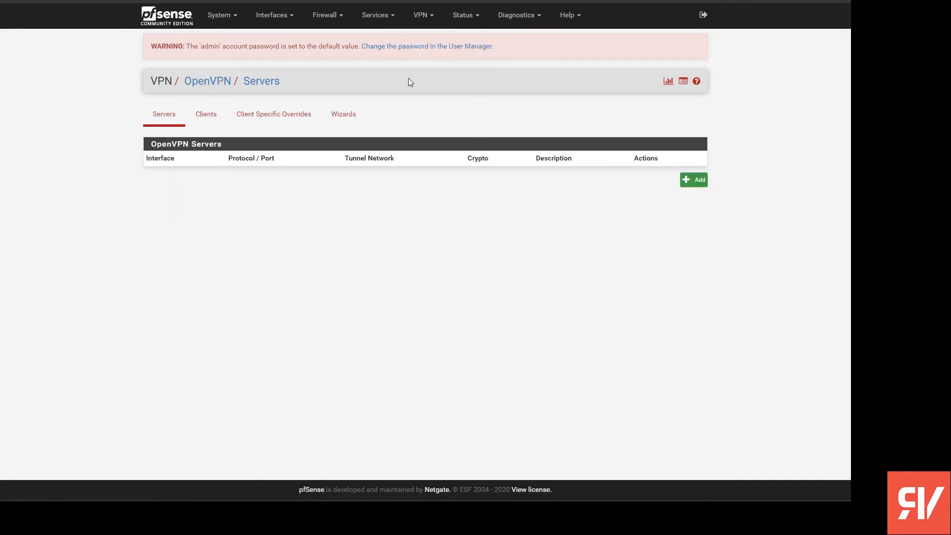
pyautogui.click(203, 118)
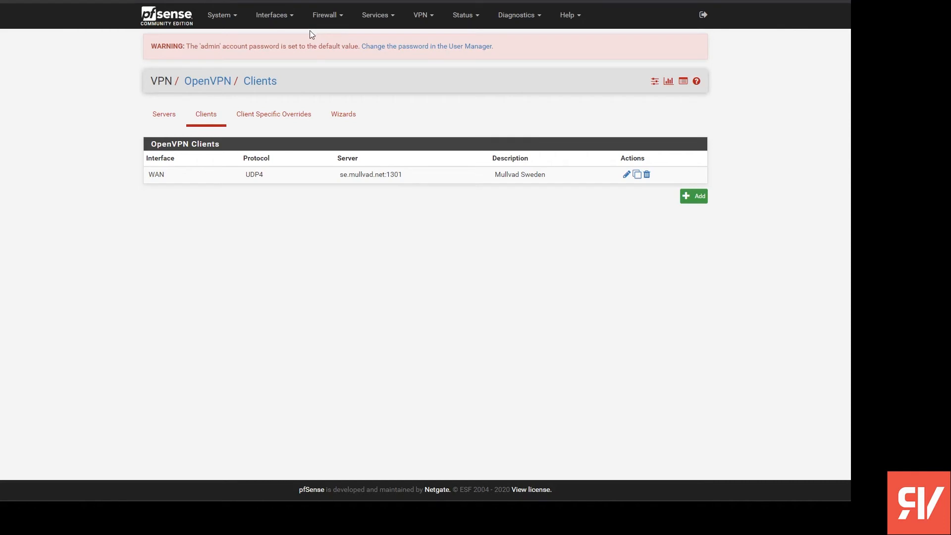
# - Create a new routing gateway group and set the MULLVAD_SWEDEN_VPNV4 gateway to Tier 1
pyautogui.click(218, 18)
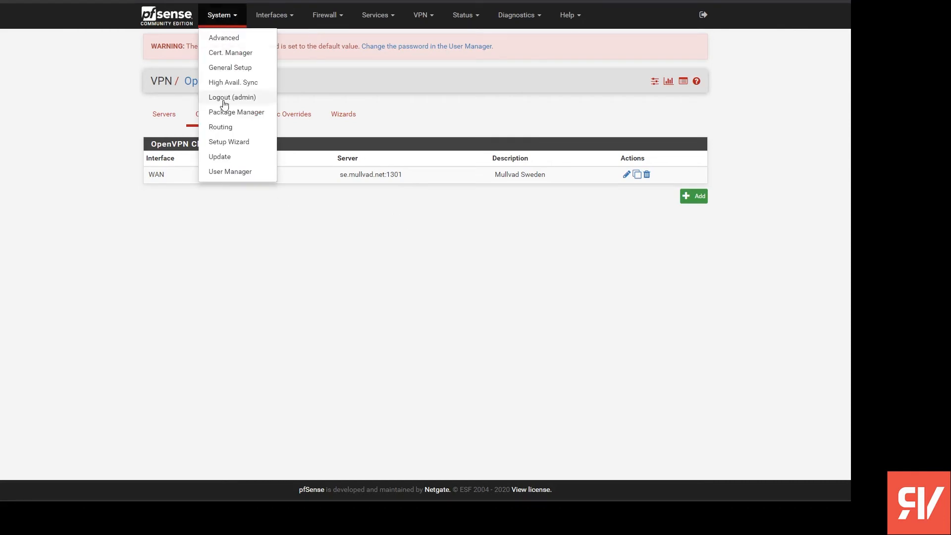
pyautogui.click(245, 132)
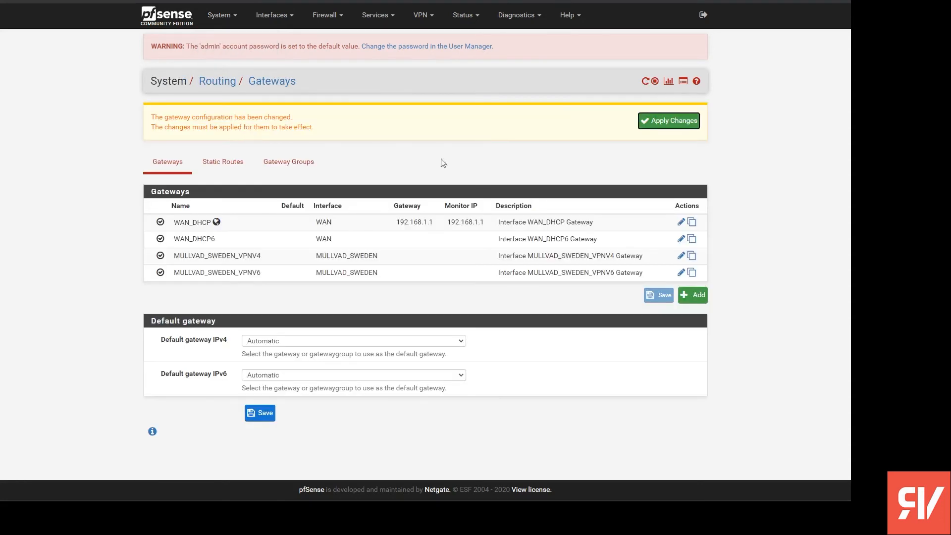
pyautogui.click(297, 162)
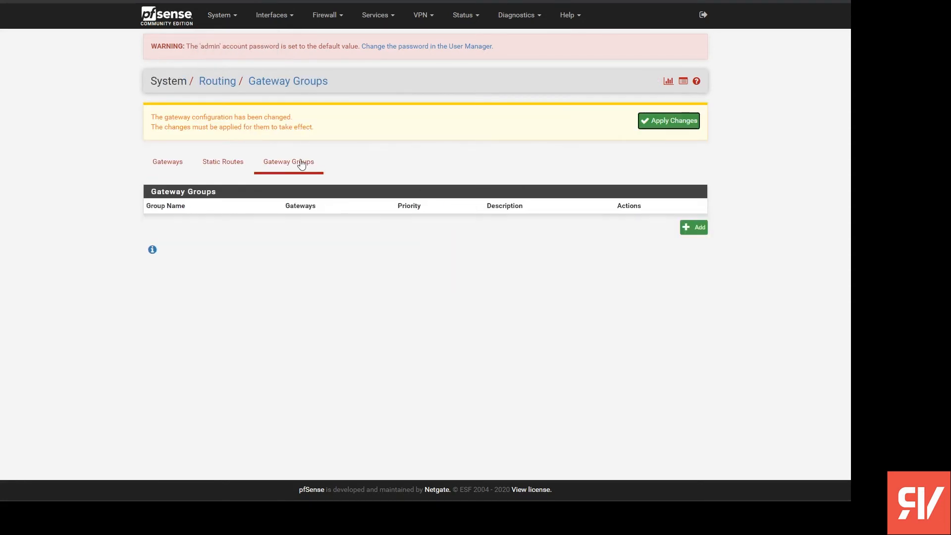
pyautogui.click(696, 228)
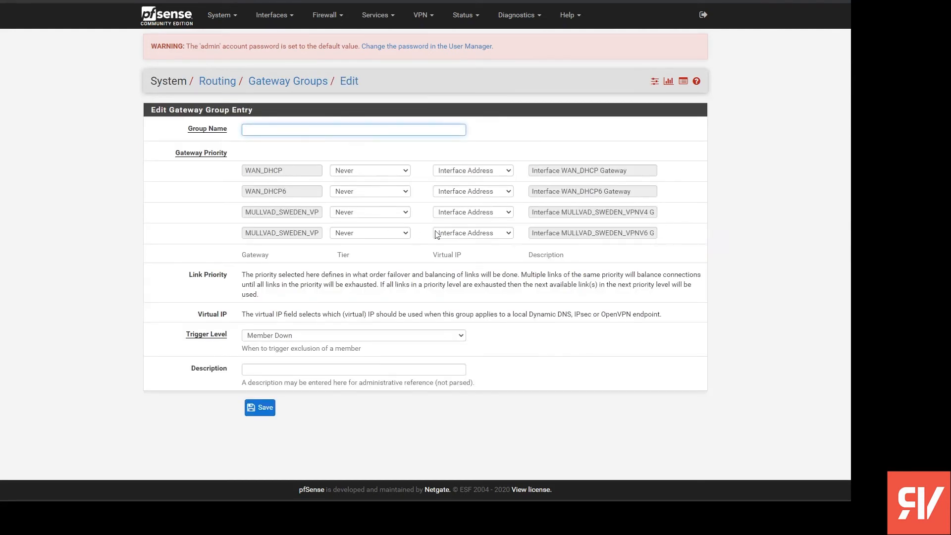
pyautogui.moveTo(583, 212); pyautogui.dragTo(697, 218)
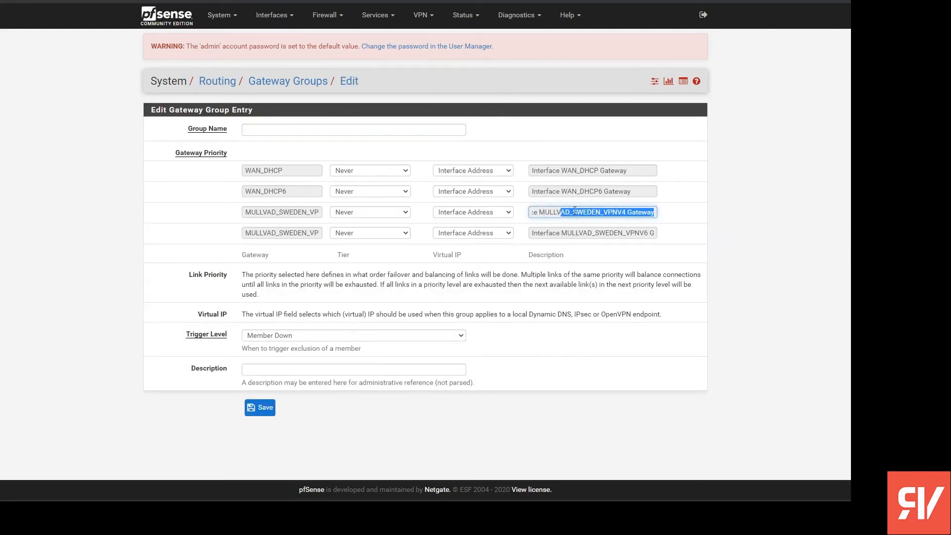
pyautogui.moveTo(598, 232); pyautogui.dragTo(708, 238)
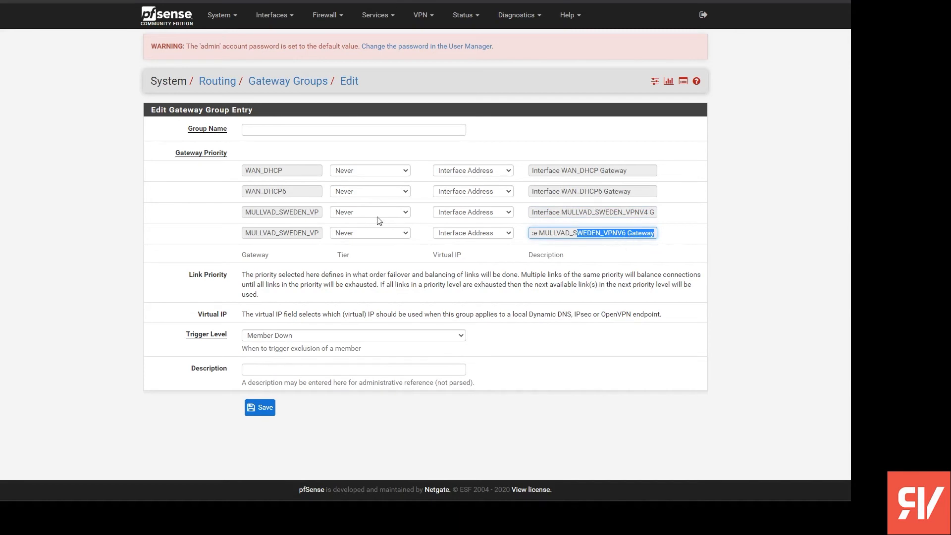
pyautogui.click(391, 211)
pyautogui.click(389, 228)
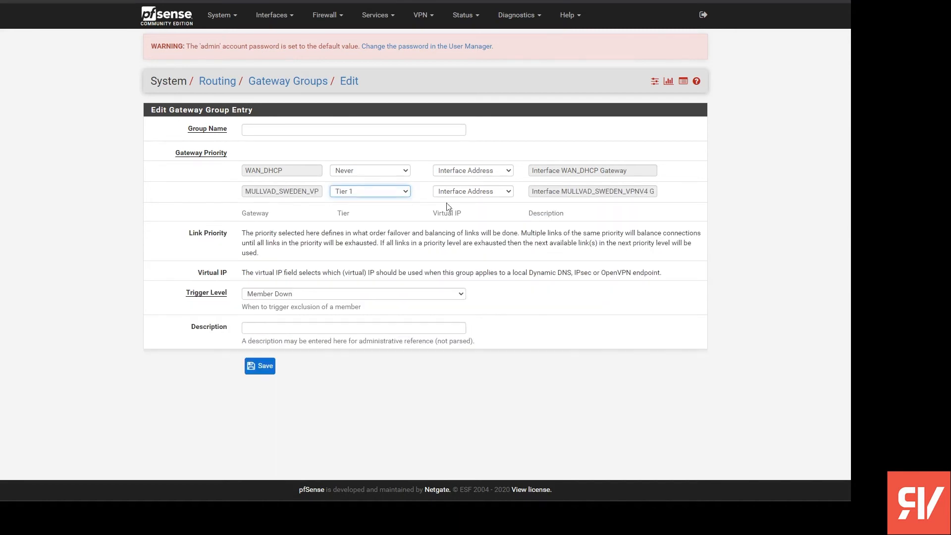
pyautogui.doubleClick(251, 194)
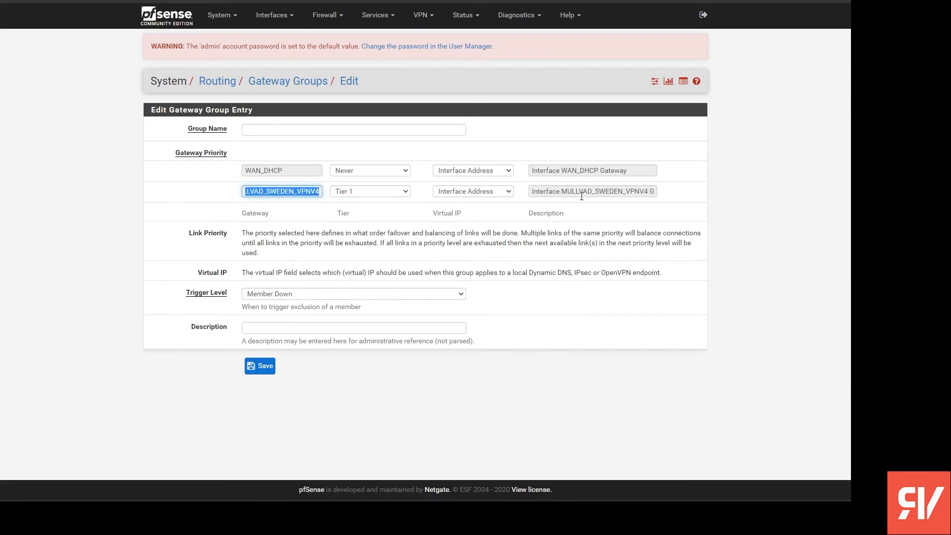
pyautogui.moveTo(531, 191); pyautogui.dragTo(571, 192)
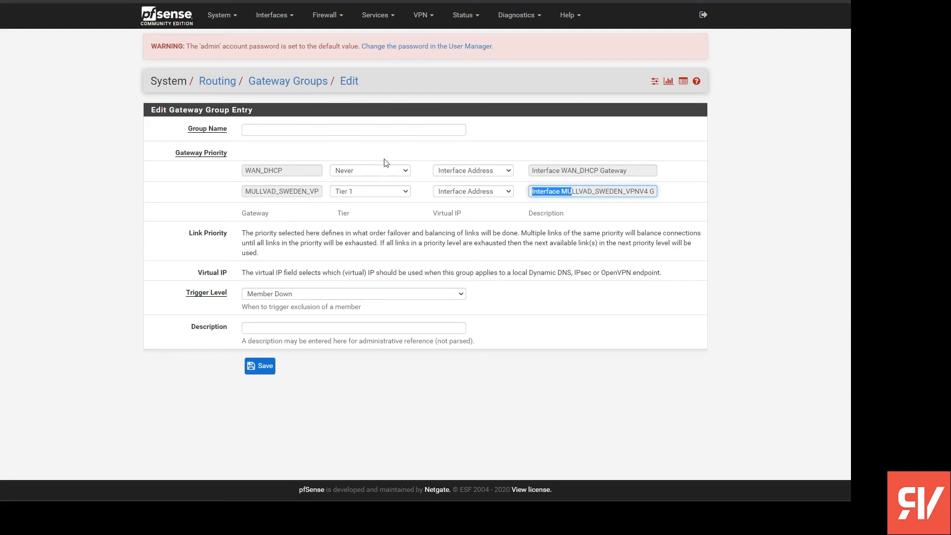
# - Name the gateway group Mullvad_Gateway_Group and use the same text as its description
pyautogui.click(359, 126)
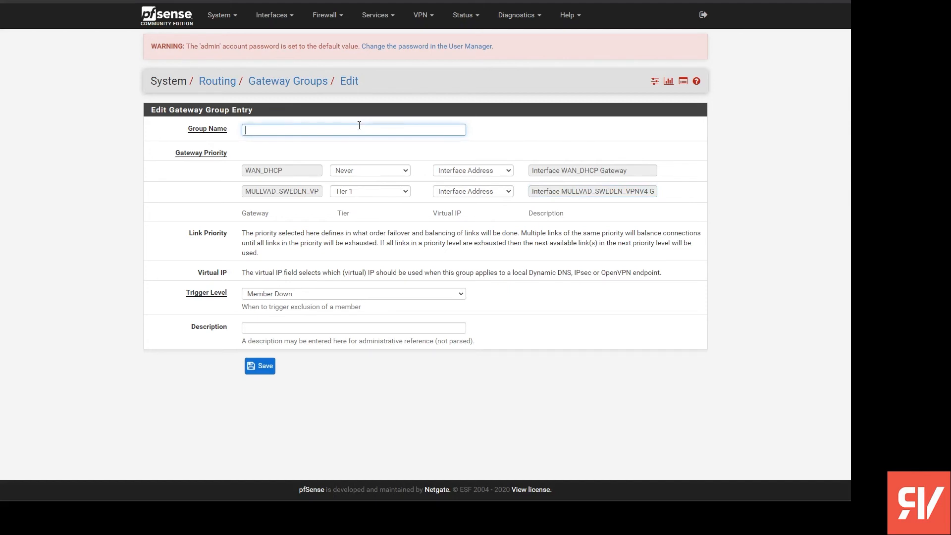
pyautogui.write('Mullvad_Gateway_Group')
pyautogui.hotkey('ctrl', 'a')
pyautogui.hotkey('ctrl', 'c')
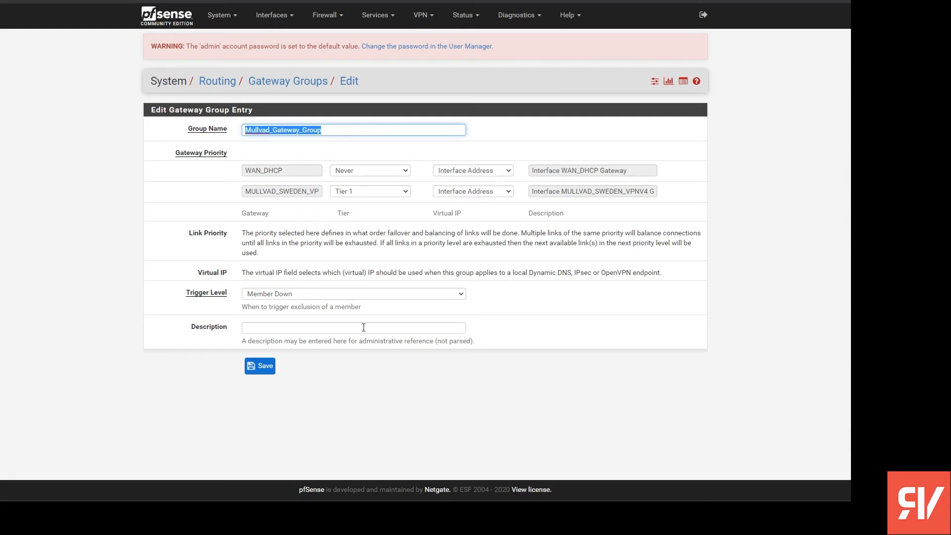
pyautogui.click(364, 327)
pyautogui.hotkey('ctrl', 'v')
# - Set the trigger level to Packet Loss or High Latency, save the gateway group, and apply the changes
pyautogui.click(363, 298)
pyautogui.click(372, 326)
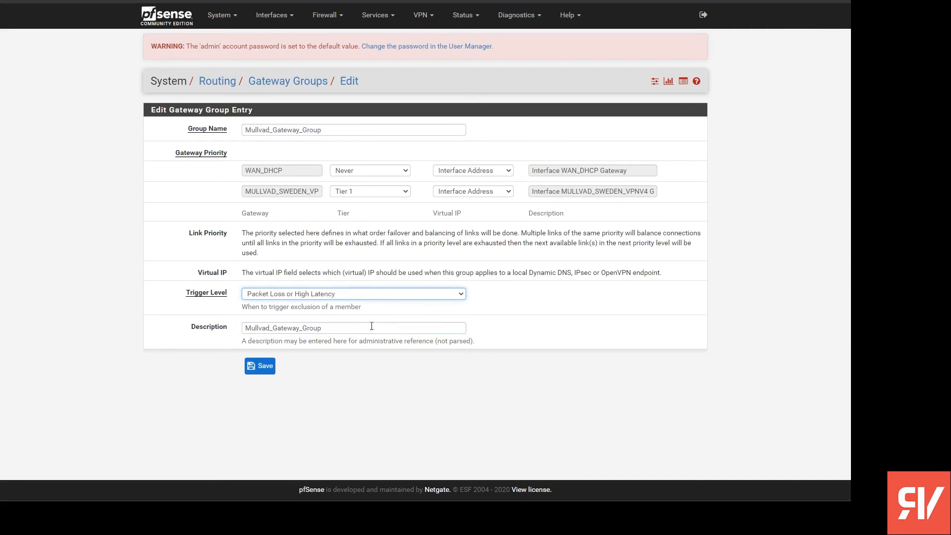
pyautogui.click(269, 371)
pyautogui.click(666, 126)
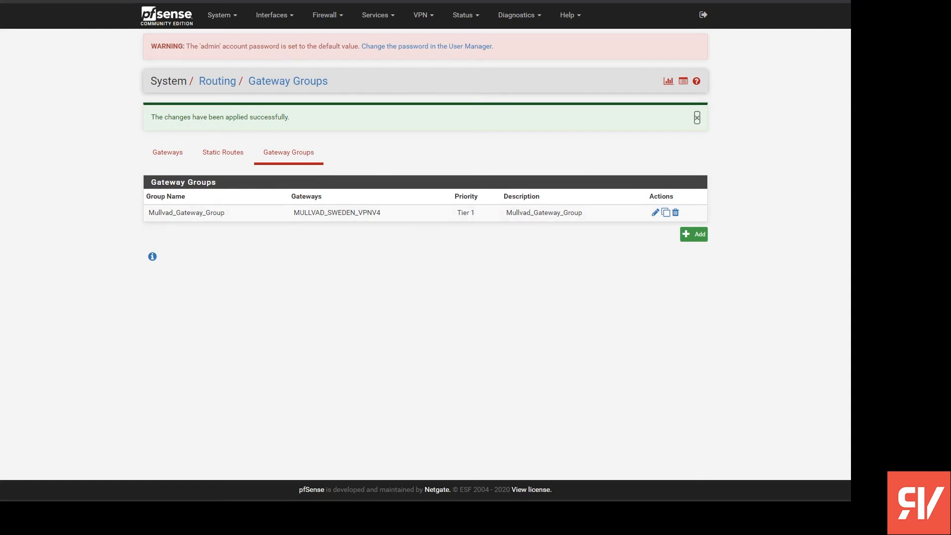
pyautogui.click(697, 117)
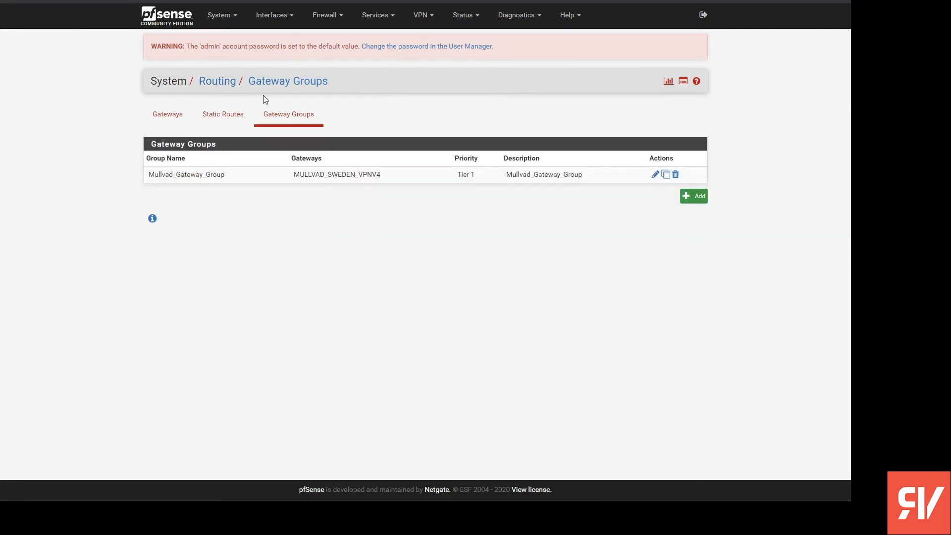
# - Create a new IP firewall alias of type Host(s) with 192.168.1.120 as its first host
pyautogui.click(329, 16)
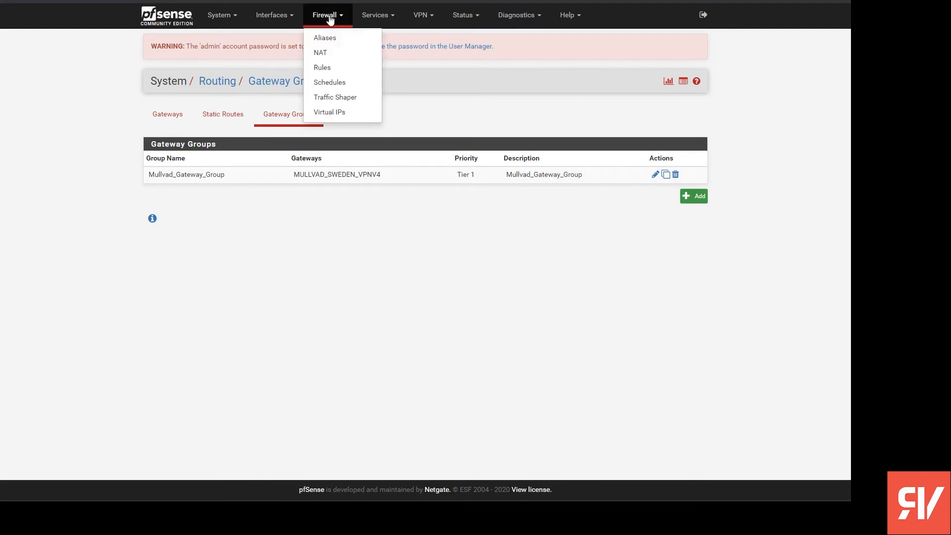
pyautogui.click(323, 68)
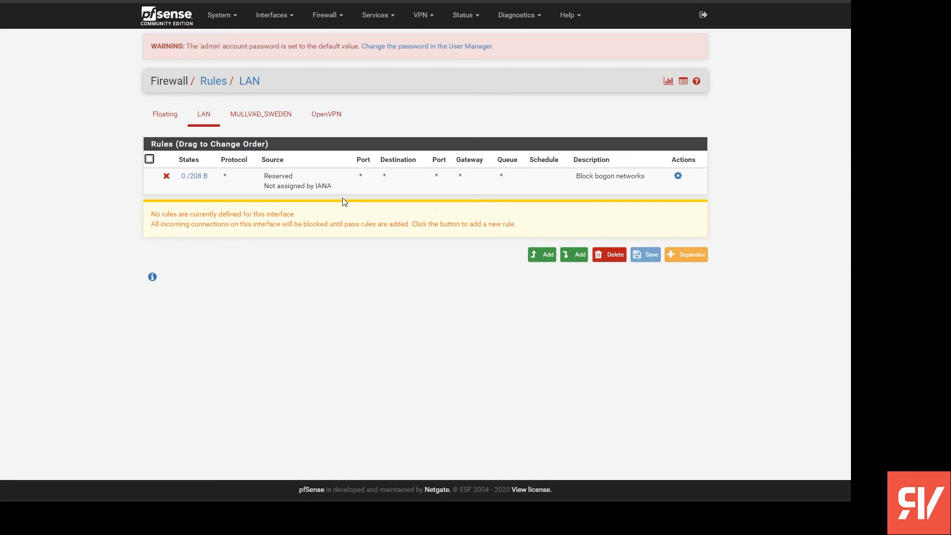
pyautogui.click(328, 15)
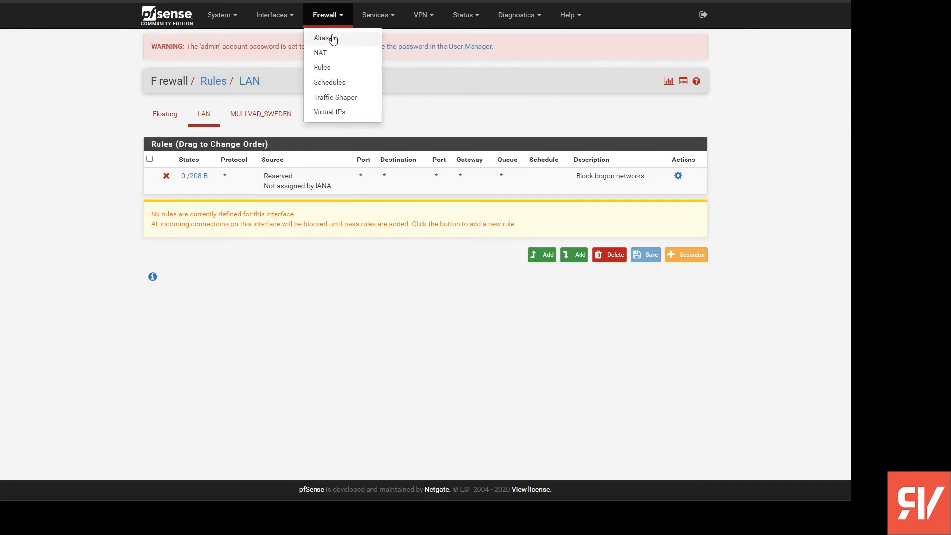
pyautogui.click(347, 36)
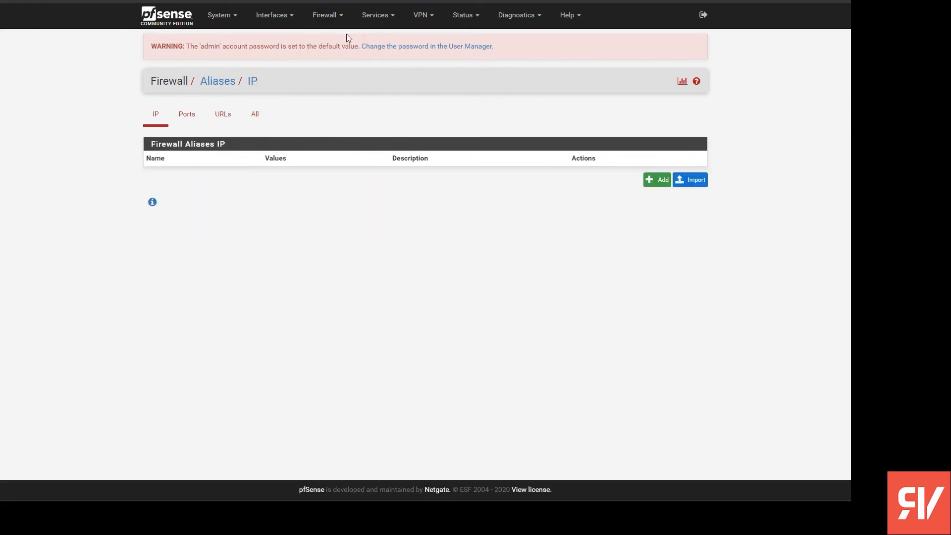
pyautogui.click(654, 180)
pyautogui.click(323, 277)
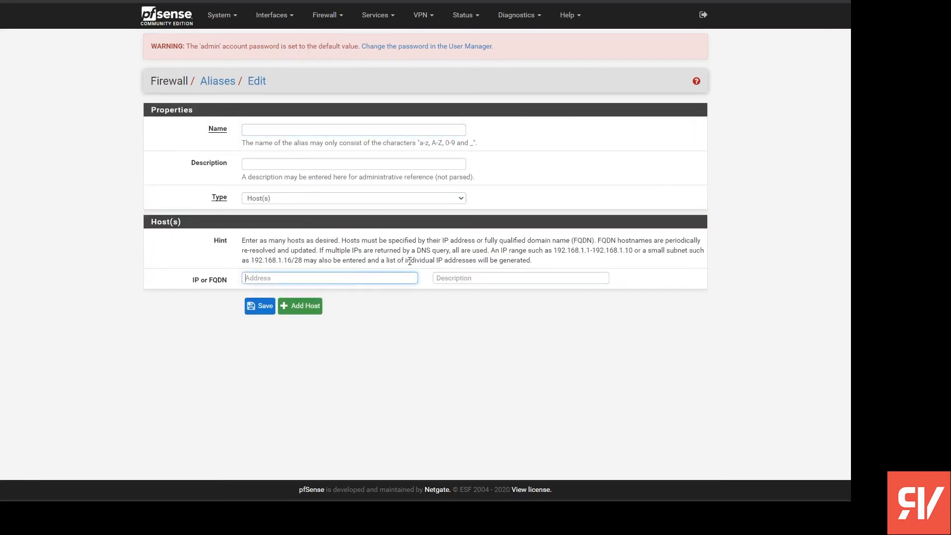
pyautogui.write('192.168.1.120')
# - Add 192.168.1.121 and 192.168.1.122 as further hosts in the alias
pyautogui.hotkey('ctrl', 'a')
pyautogui.hotkey('ctrl', 'c')
pyautogui.click(314, 310)
pyautogui.click(300, 302)
pyautogui.hotkey('ctrl', 'v')
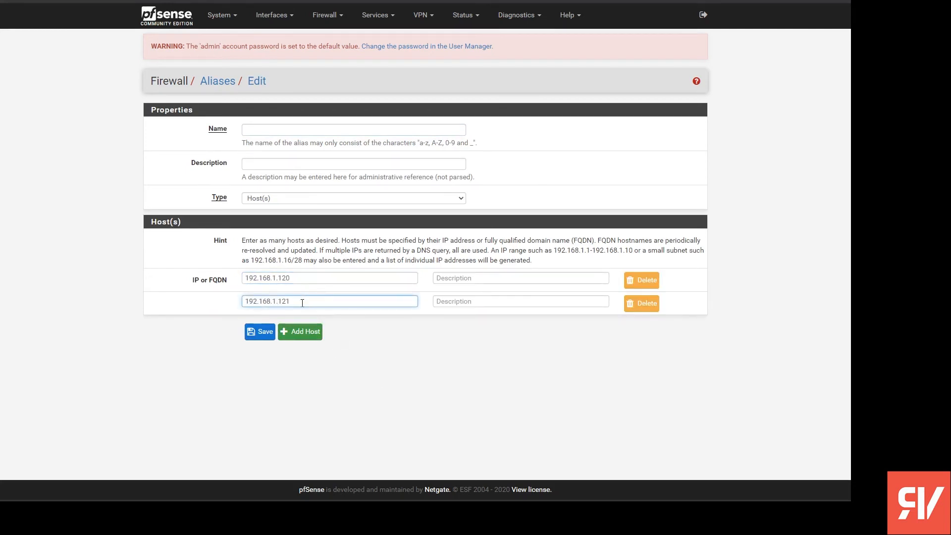
pyautogui.click(291, 328)
pyautogui.click(300, 325)
pyautogui.hotkey('ctrl', 'v')
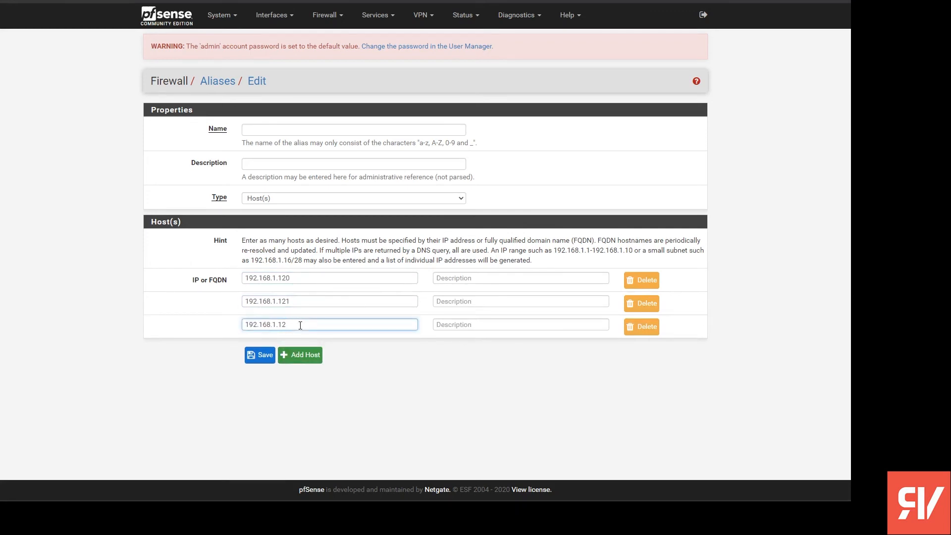
# - Name the alias VPN_Clients, save it, and apply the changes
pyautogui.click(270, 129)
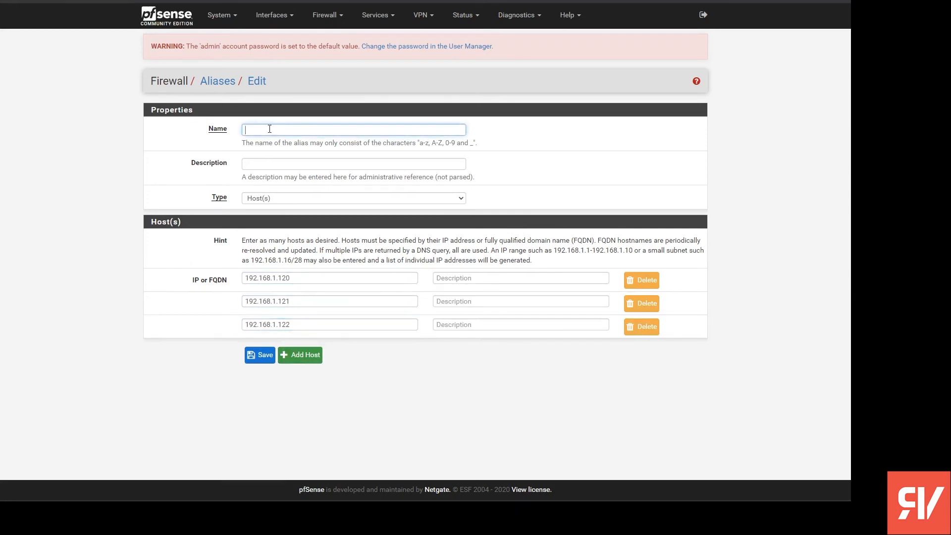
pyautogui.write('VPN_Clients')
pyautogui.click(259, 355)
pyautogui.click(672, 121)
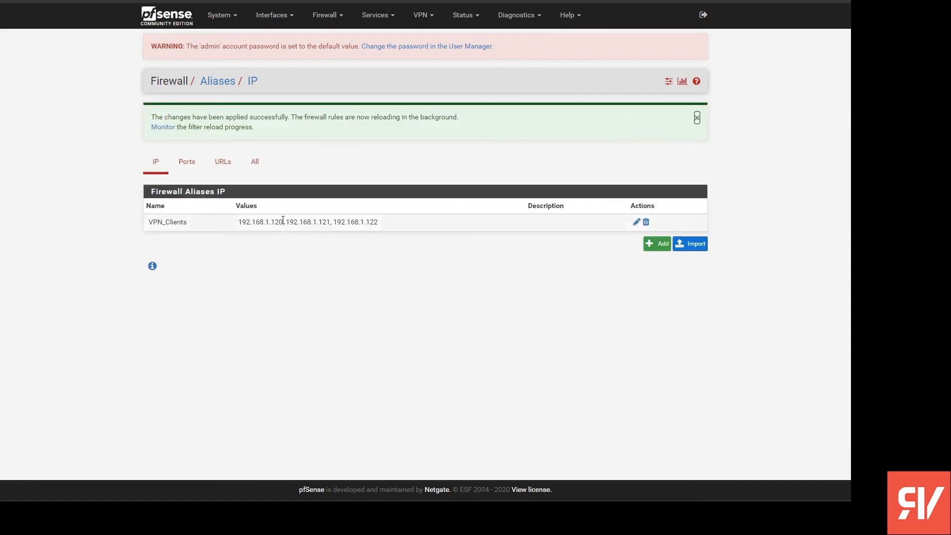
pyautogui.moveTo(189, 223); pyautogui.dragTo(148, 222)
pyautogui.moveTo(238, 222); pyautogui.dragTo(285, 223)
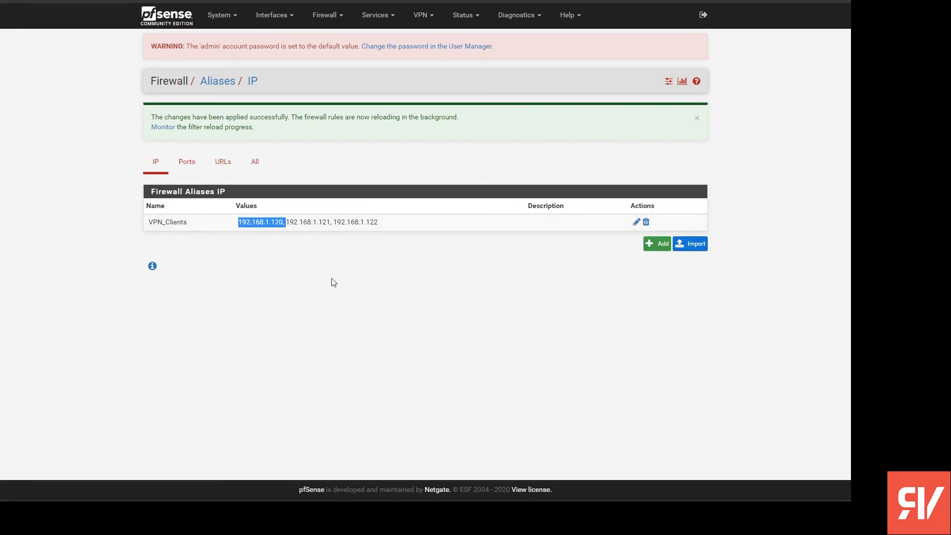
# - Add a new pass rule at the top of the LAN firewall rules and set its protocol to Any
pyautogui.click(327, 17)
pyautogui.click(333, 66)
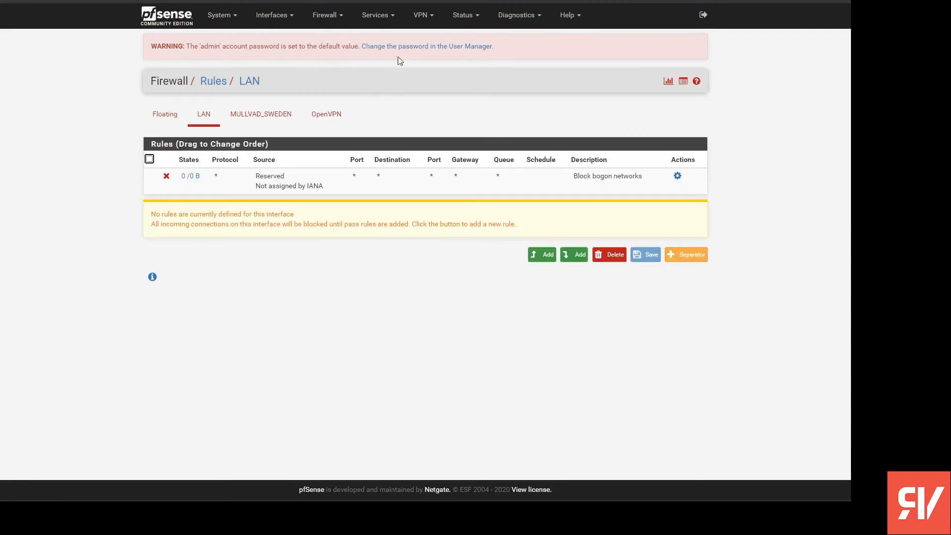
pyautogui.click(545, 256)
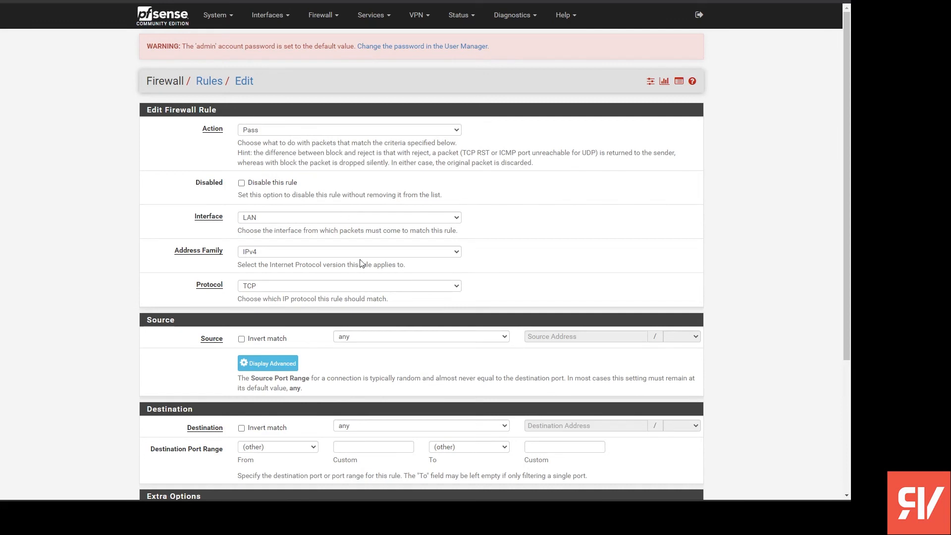
pyautogui.scroll(-1, 326, 287)
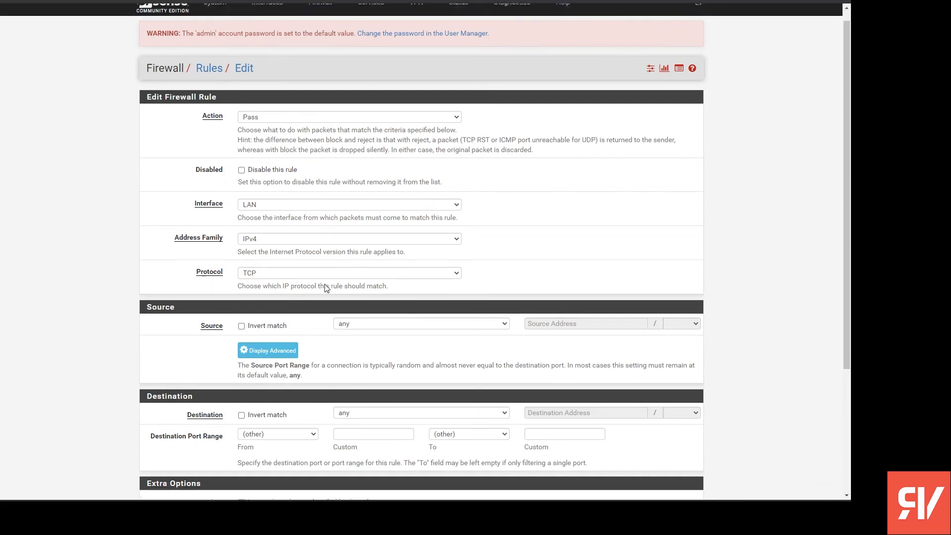
pyautogui.scroll(-2, 327, 288)
pyautogui.click(336, 238)
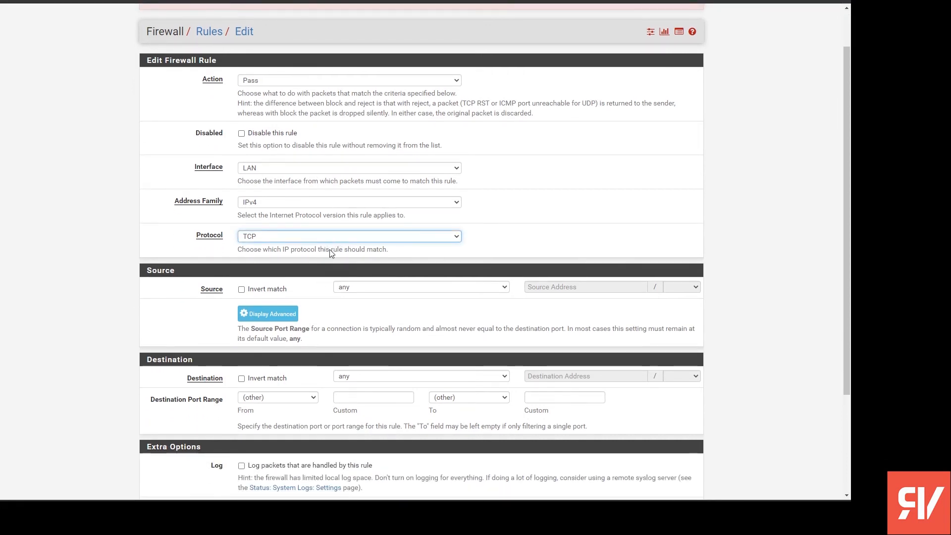
pyautogui.click(332, 253)
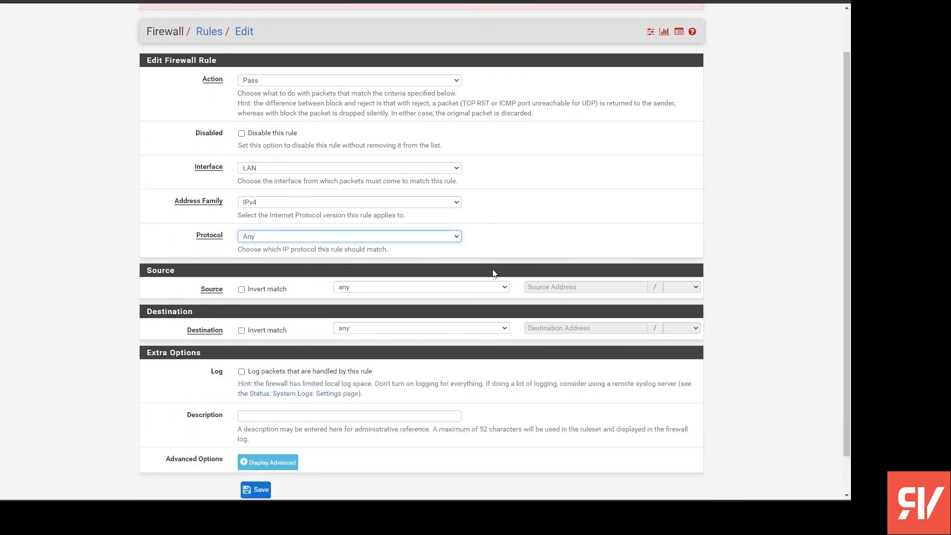
# - Set the rule's source to Single host or alias with the VPN_Clients alias
pyautogui.click(408, 289)
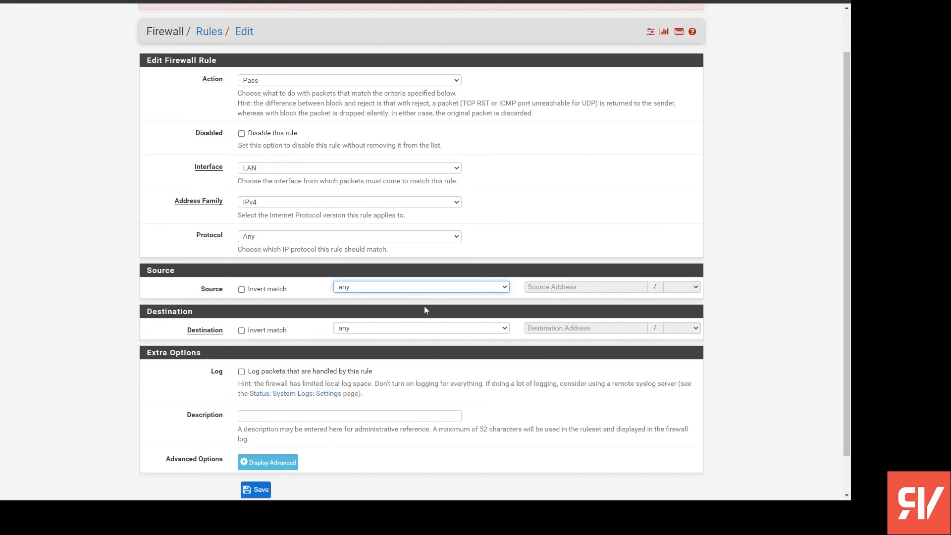
pyautogui.press('Down')
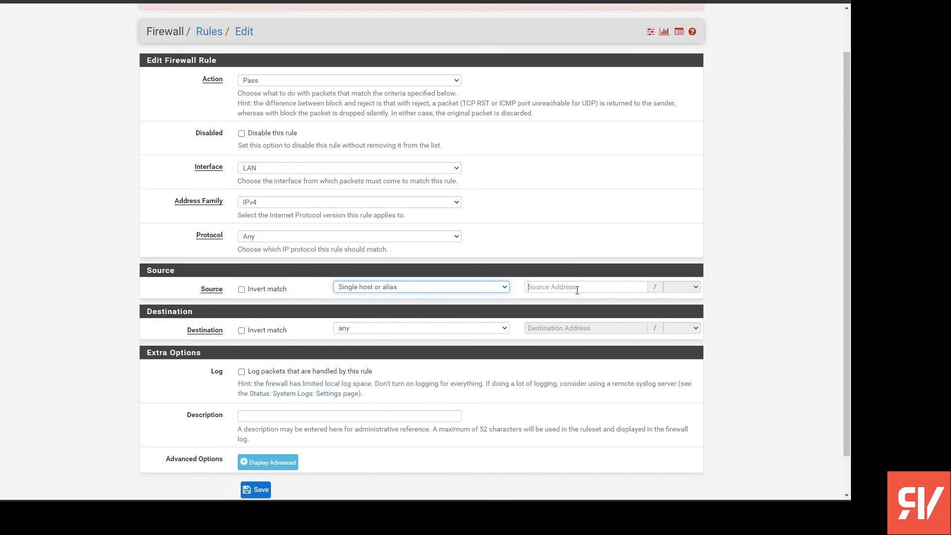
pyautogui.click(577, 290)
pyautogui.write('VP')
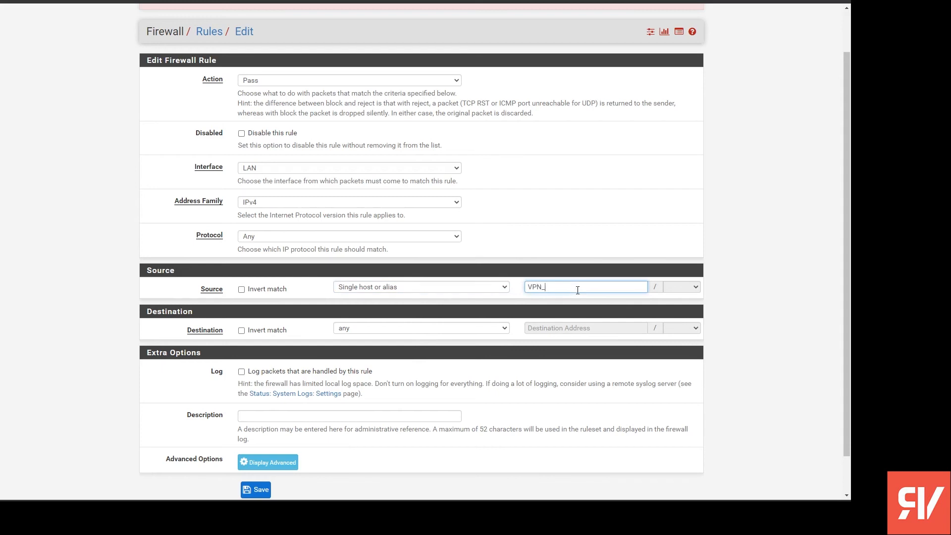
pyautogui.write('N_')
pyautogui.press('Down')
pyautogui.press('Return')
# - Replace the rule's source alias with the single host address 192.168.1.120
pyautogui.moveTo(594, 285); pyautogui.dragTo(457, 287)
pyautogui.write('192.168.1.120')
# - Change the rule's source to LAN net and keep any as the destination
pyautogui.moveTo(594, 285); pyautogui.dragTo(368, 253)
pyautogui.click(411, 286)
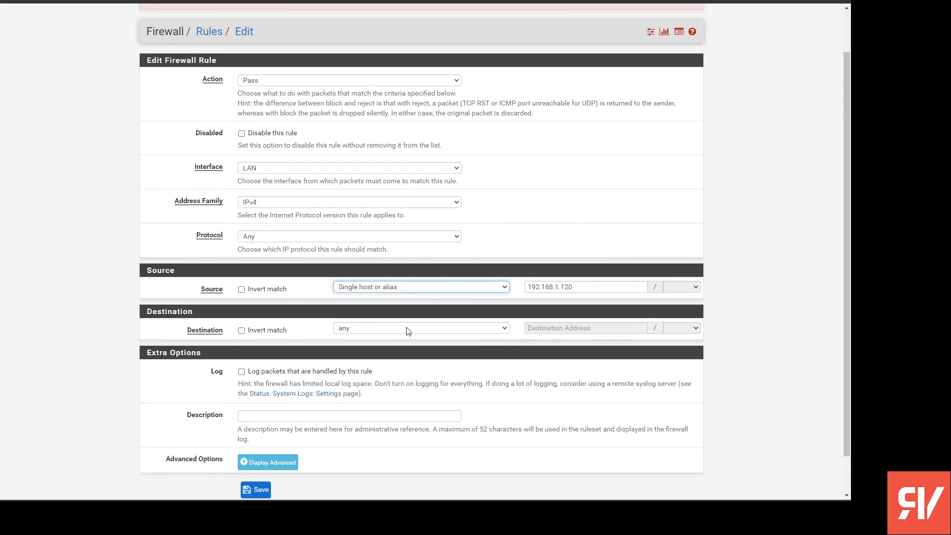
pyautogui.click(411, 345)
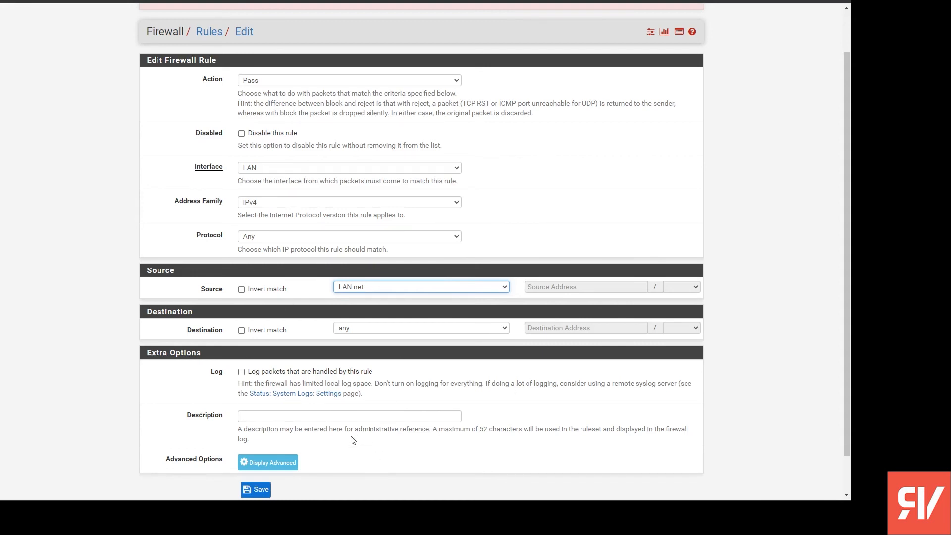
pyautogui.click(355, 330)
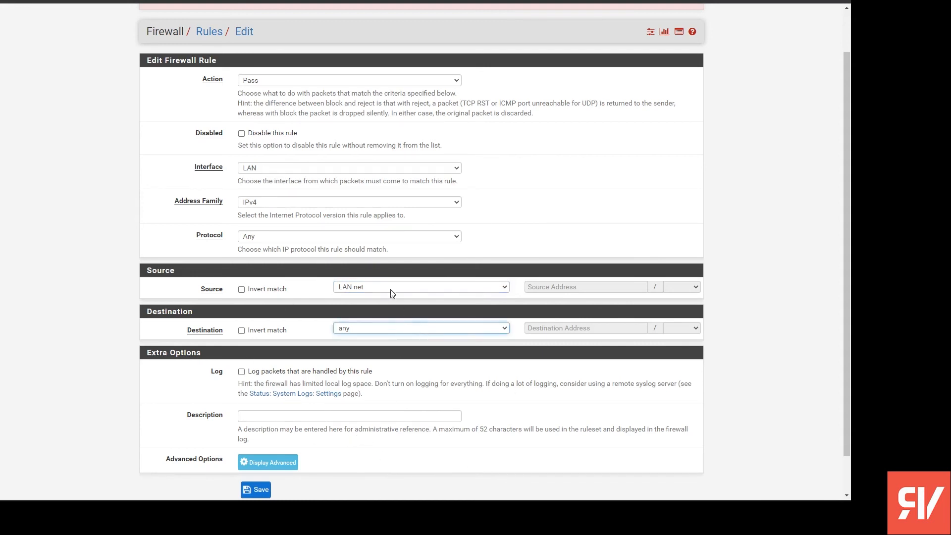
# - Show the rule's advanced options and set the gateway to Mullvad_Gateway_Group
pyautogui.scroll(-1, 365, 331)
pyautogui.click(280, 427)
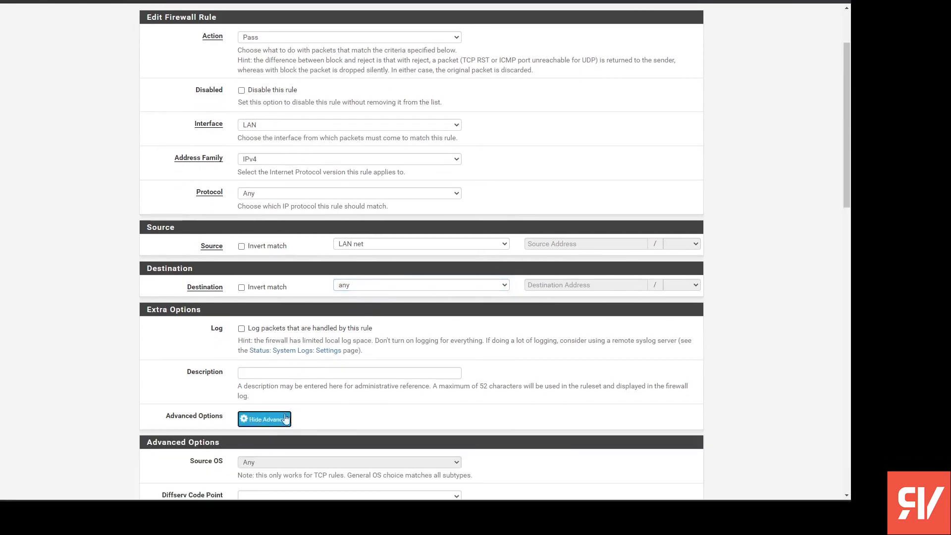
pyautogui.scroll(-6, 359, 256)
pyautogui.scroll(-11, 360, 256)
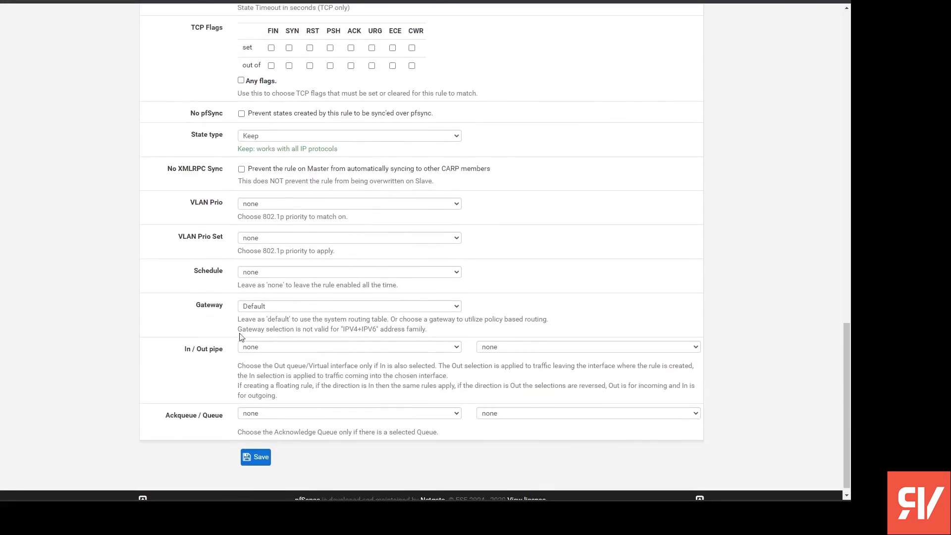
pyautogui.click(320, 311)
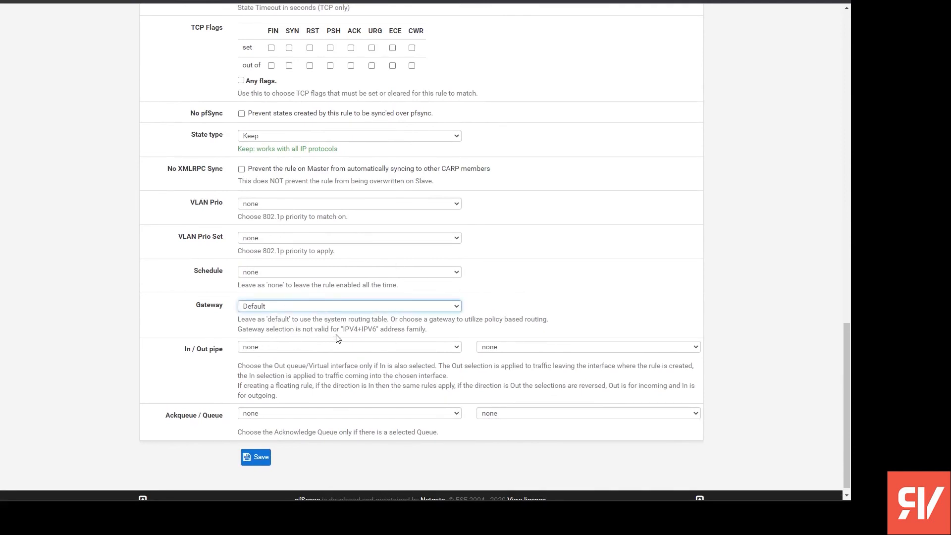
pyautogui.press('Down')
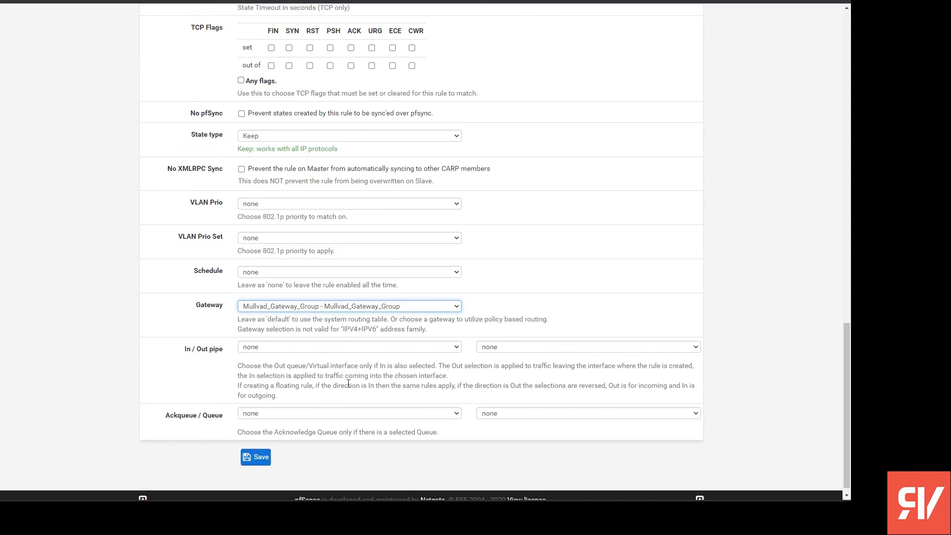
# - Change the rule's source from LAN net to Single host or alias, using VPN_Clients
pyautogui.scroll(2, 348, 384)
pyautogui.scroll(15, 333, 421)
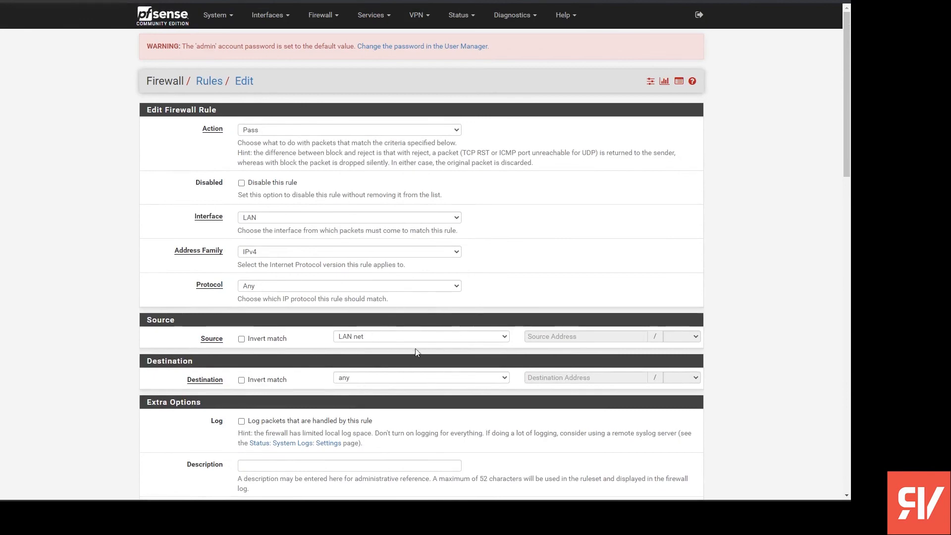
pyautogui.scroll(-15, 416, 352)
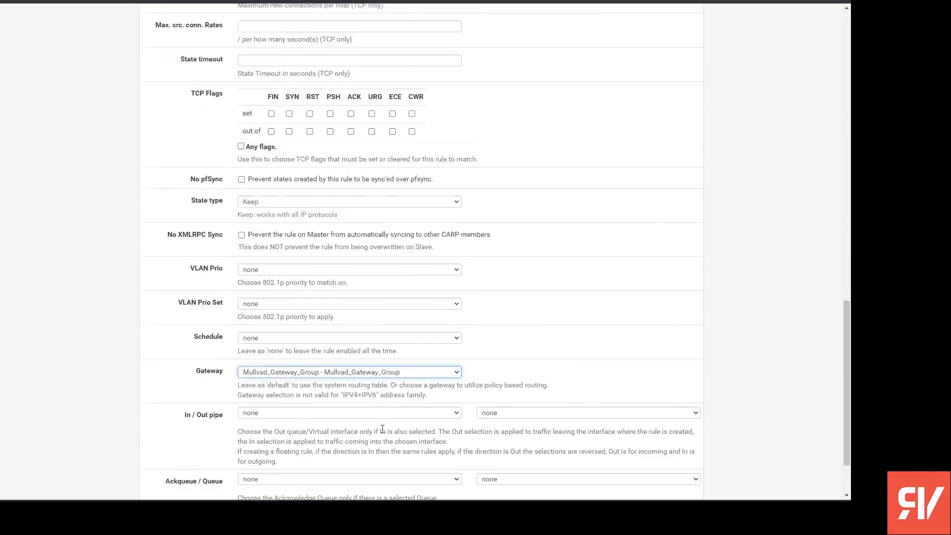
pyautogui.scroll(15, 382, 429)
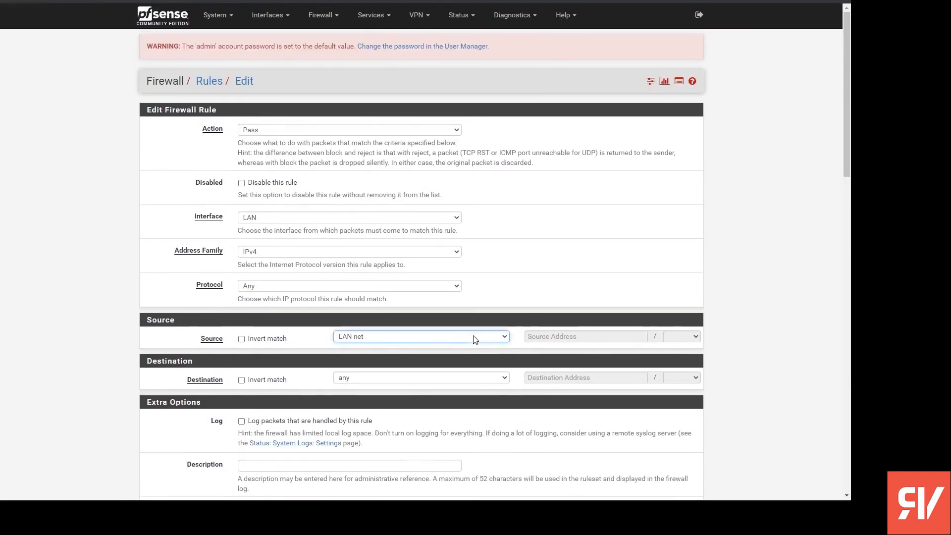
pyautogui.click(457, 362)
pyautogui.click(559, 336)
pyautogui.write('VPN')
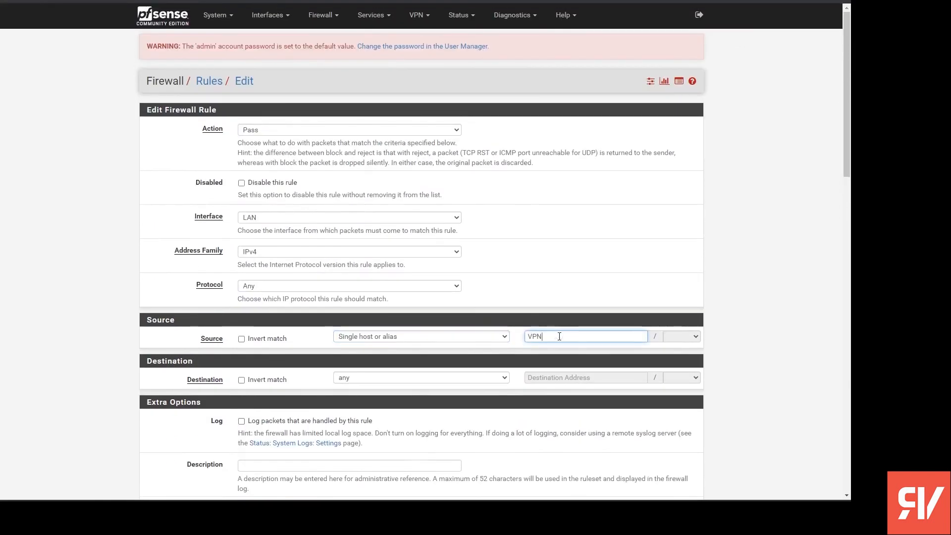
pyautogui.click(565, 352)
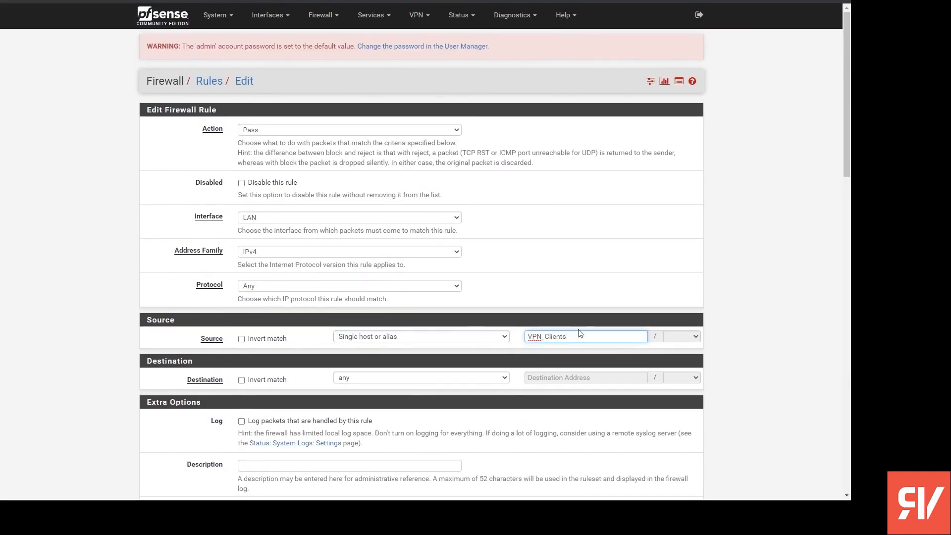
# - Save the LAN firewall rule and apply the changes
pyautogui.scroll(-15, 300, 267)
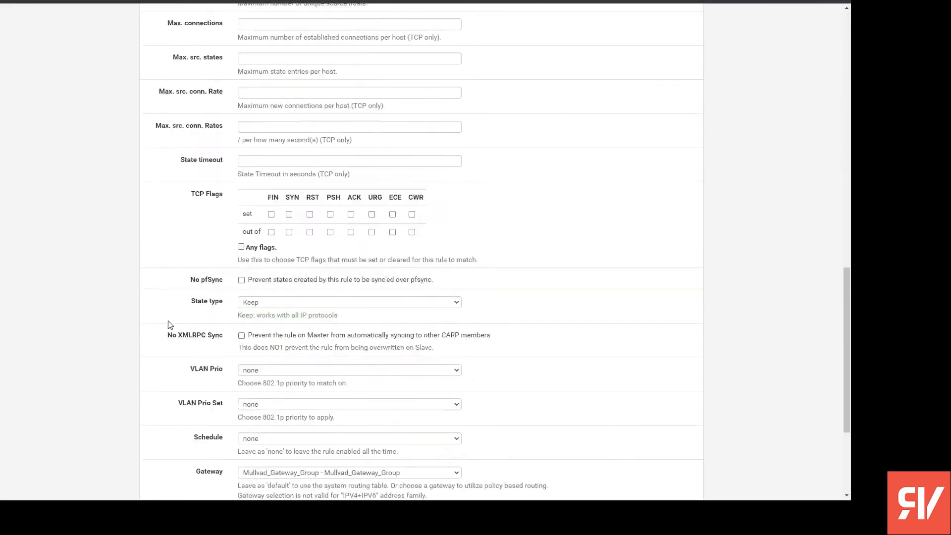
pyautogui.scroll(9, 212, 335)
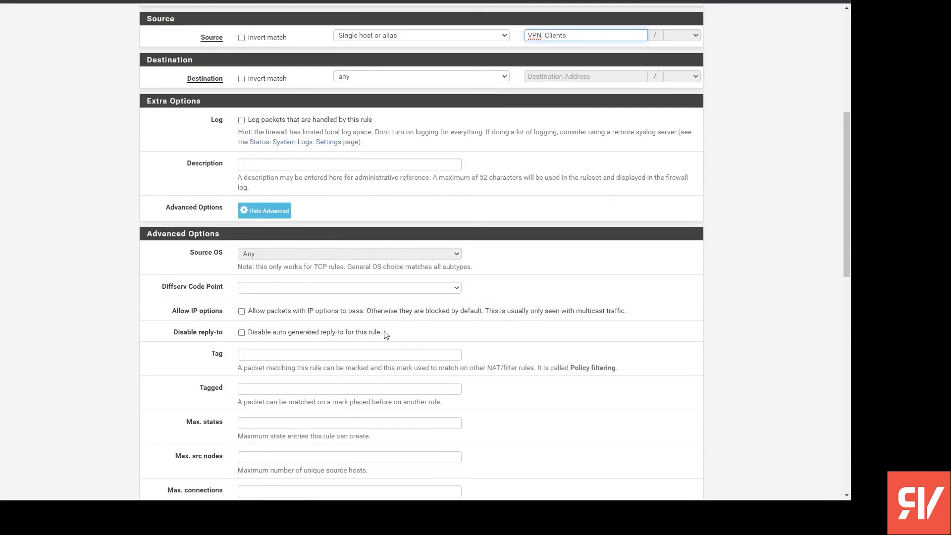
pyautogui.scroll(-12, 386, 335)
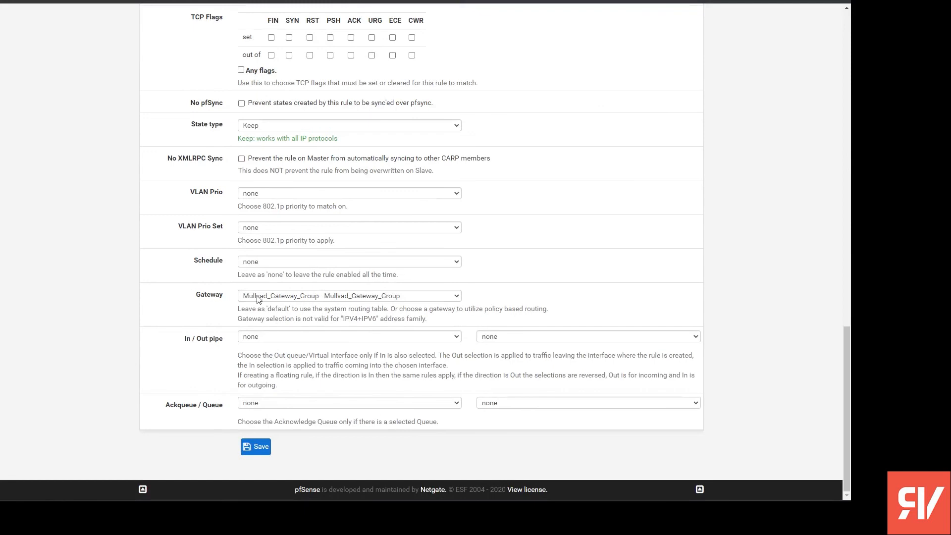
pyautogui.click(256, 446)
pyautogui.click(686, 123)
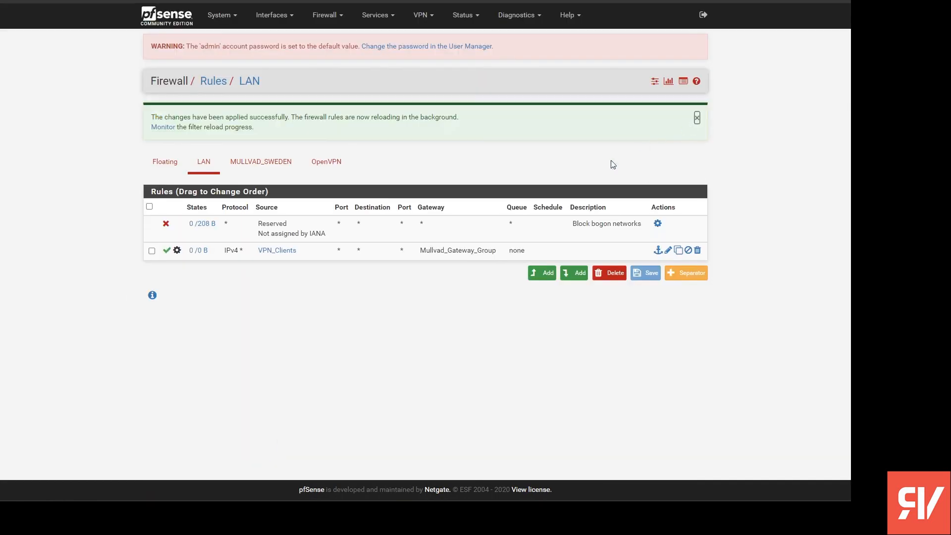
pyautogui.moveTo(288, 258)
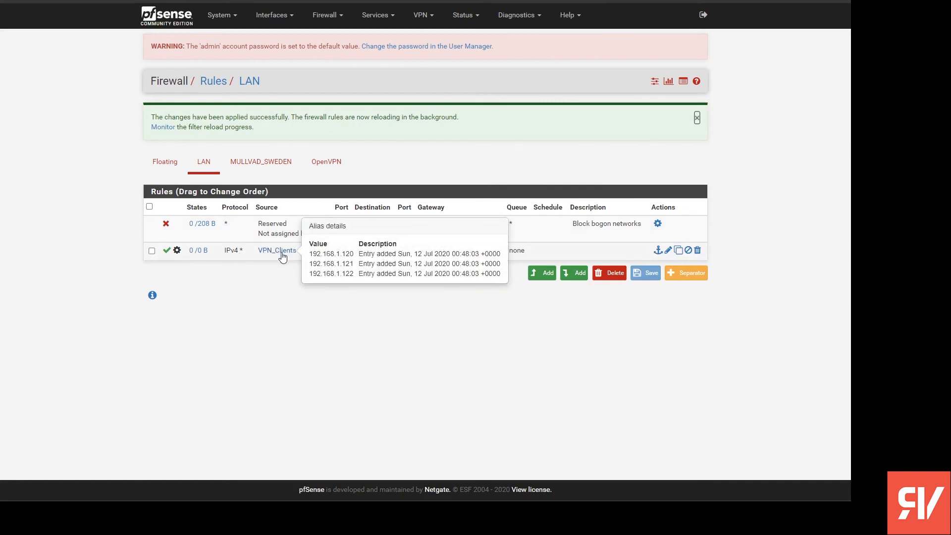
# - In the advanced miscellaneous settings, enable "Do not create rules when gateway is down" under Gateway Monitoring
pyautogui.click(484, 341)
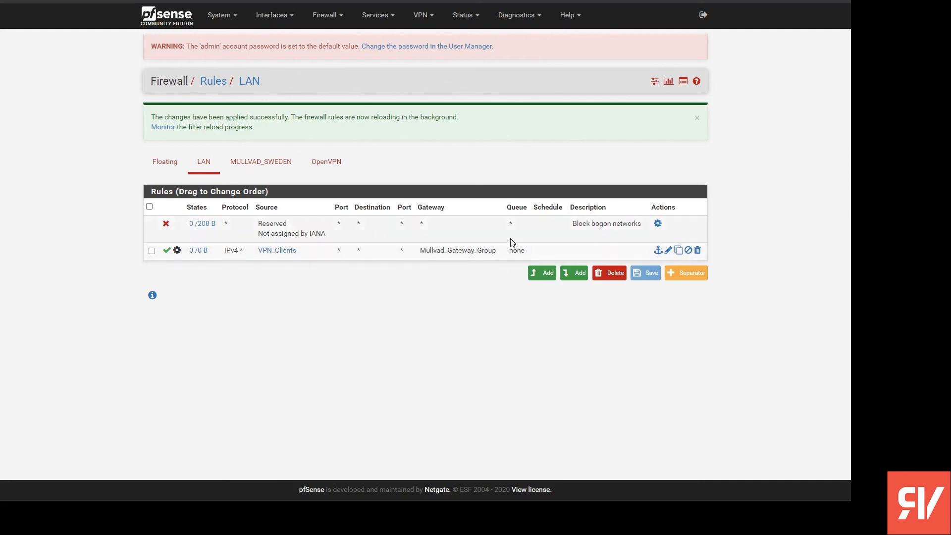
pyautogui.press('F5')
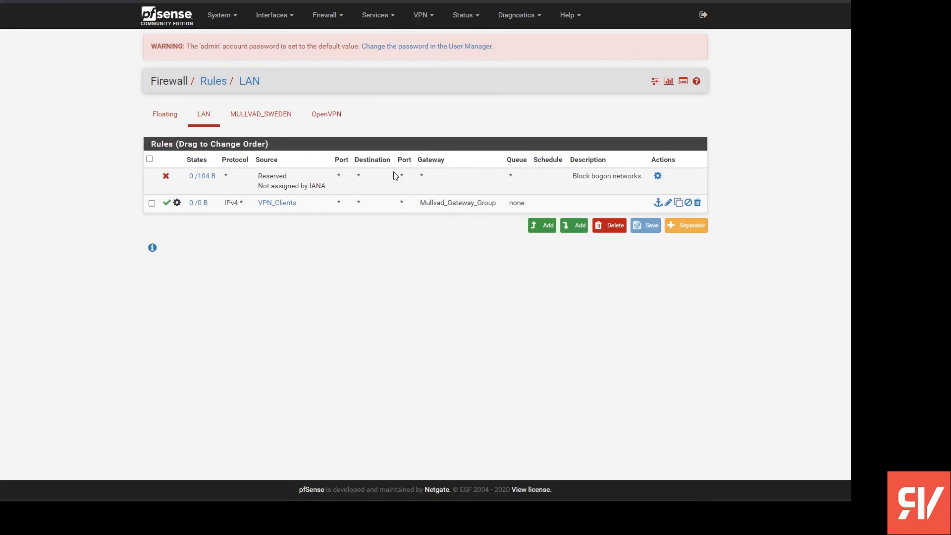
pyautogui.click(231, 20)
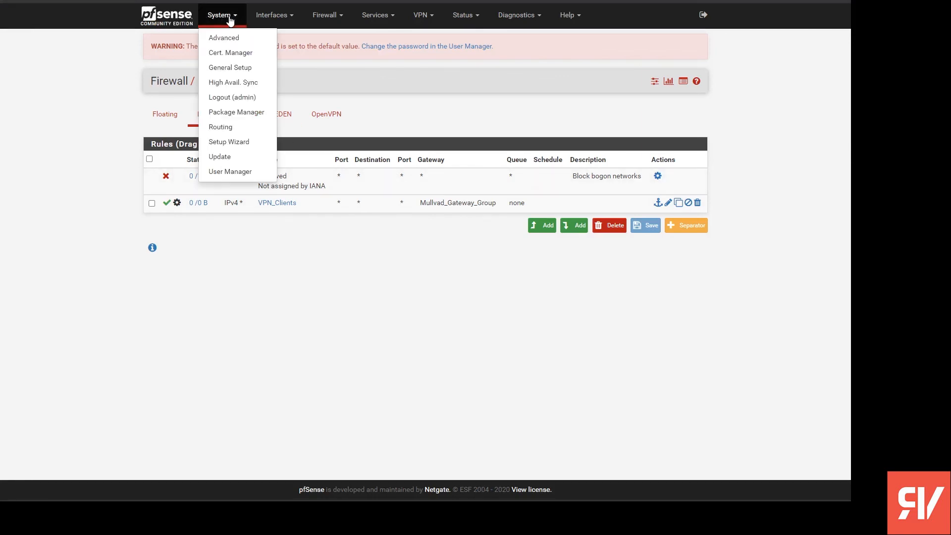
pyautogui.click(241, 38)
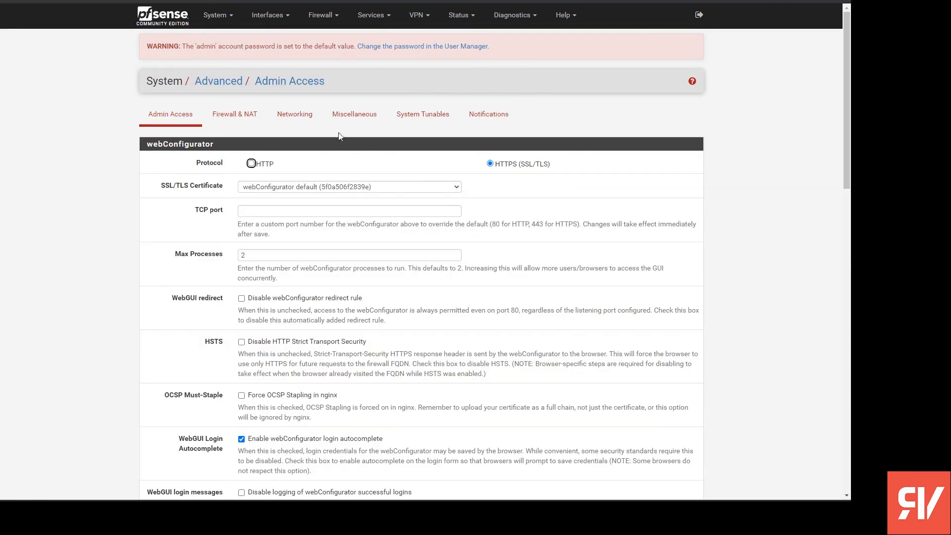
pyautogui.click(349, 115)
pyautogui.scroll(-10, 235, 306)
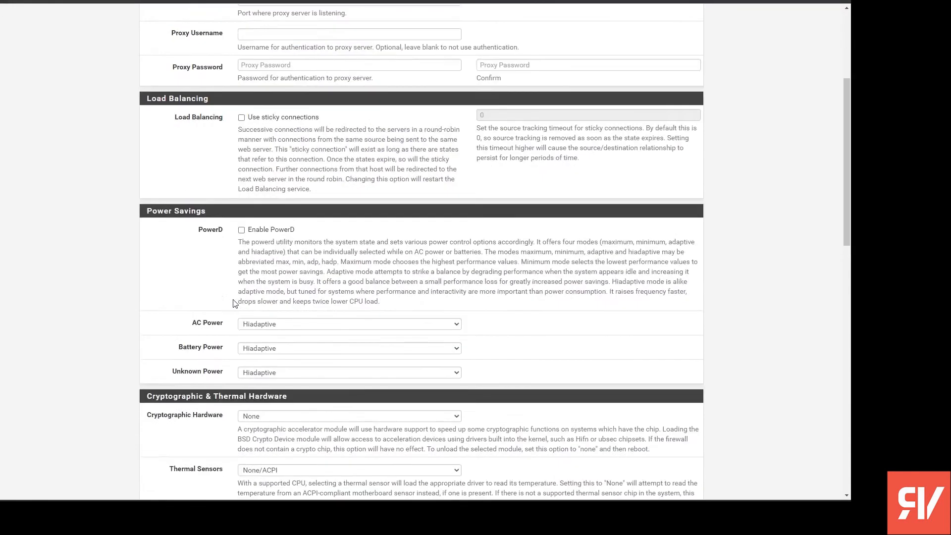
pyautogui.scroll(-4, 235, 303)
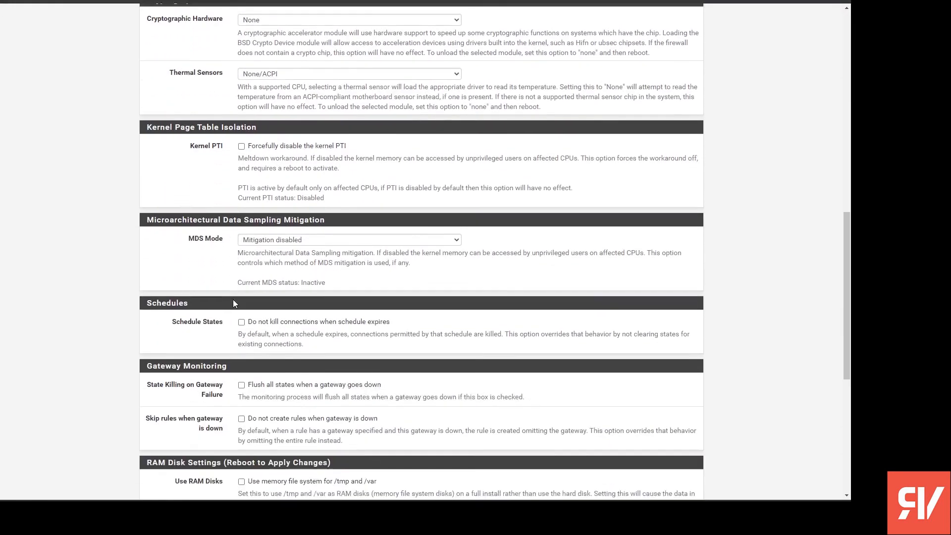
pyautogui.click(295, 324)
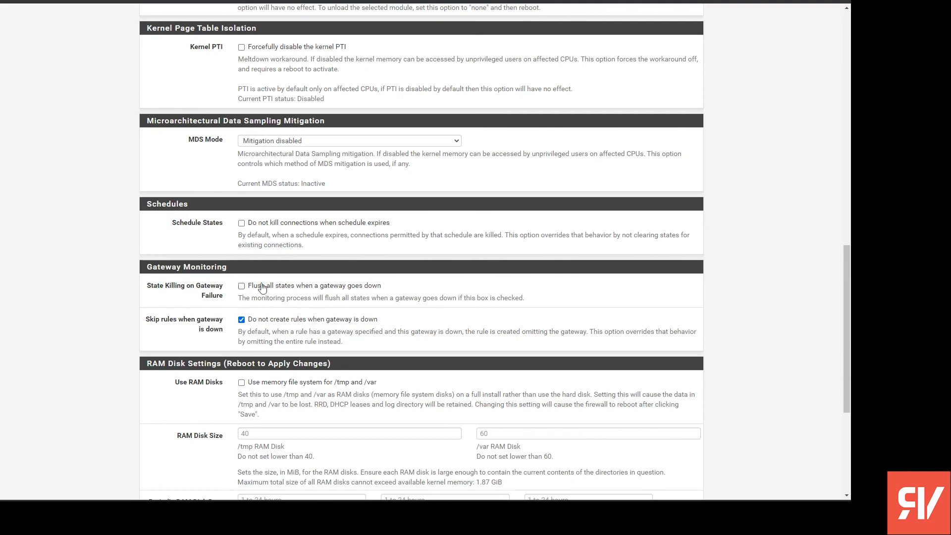
pyautogui.scroll(-2, 217, 345)
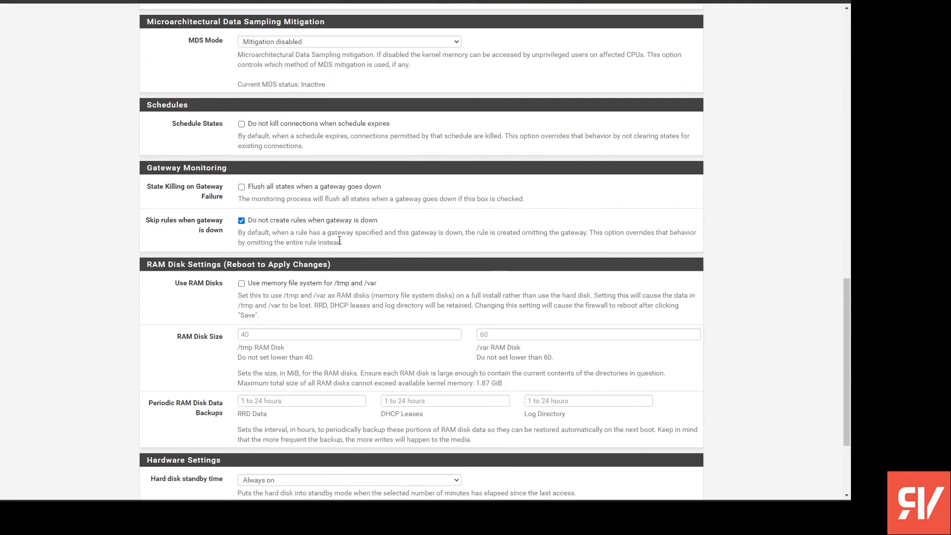
pyautogui.scroll(20, 394, 343)
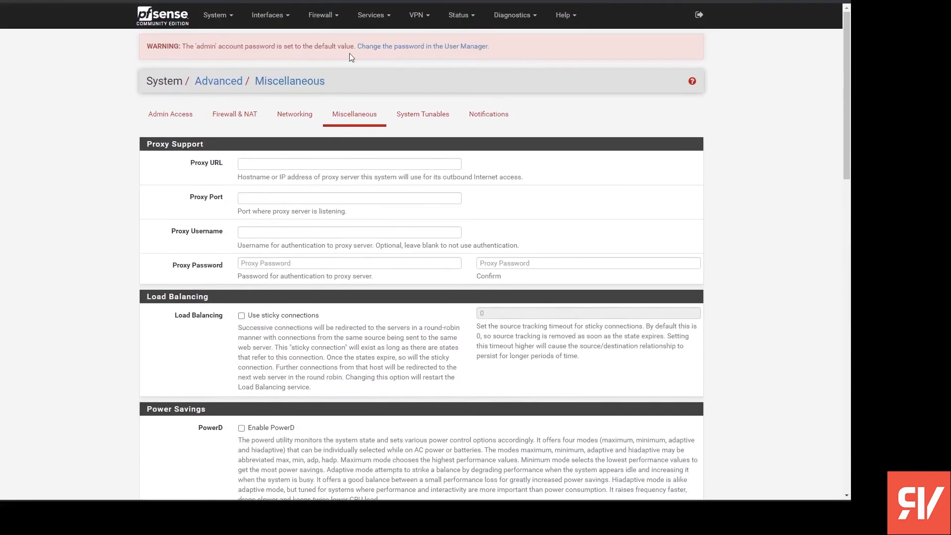
# - Review the LAN firewall rule for VPN_Clients and the list of configured OpenVPN clients
pyautogui.click(322, 14)
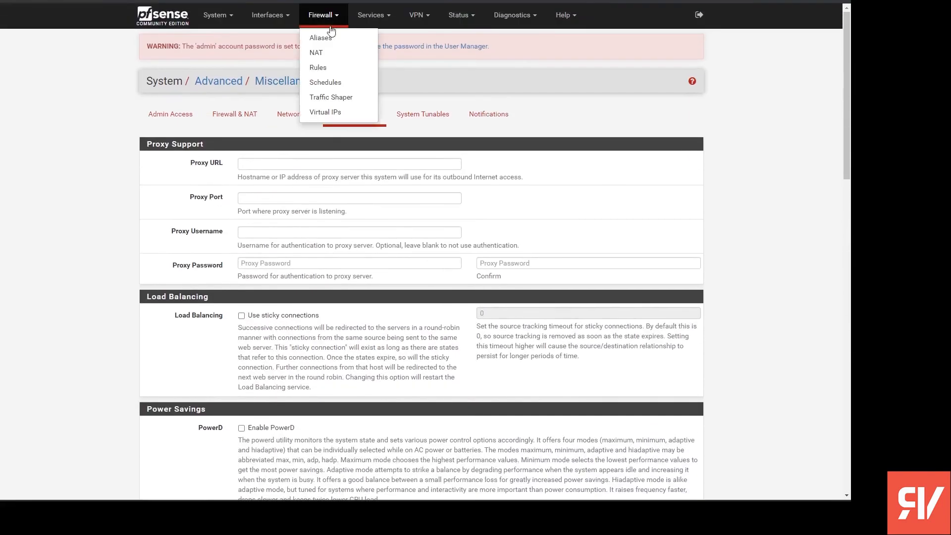
pyautogui.click(336, 70)
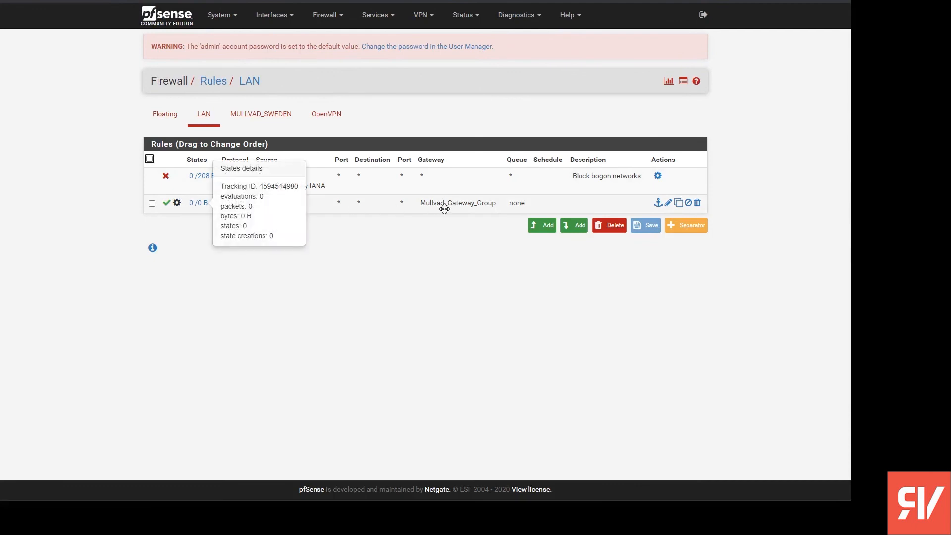
pyautogui.moveTo(271, 204)
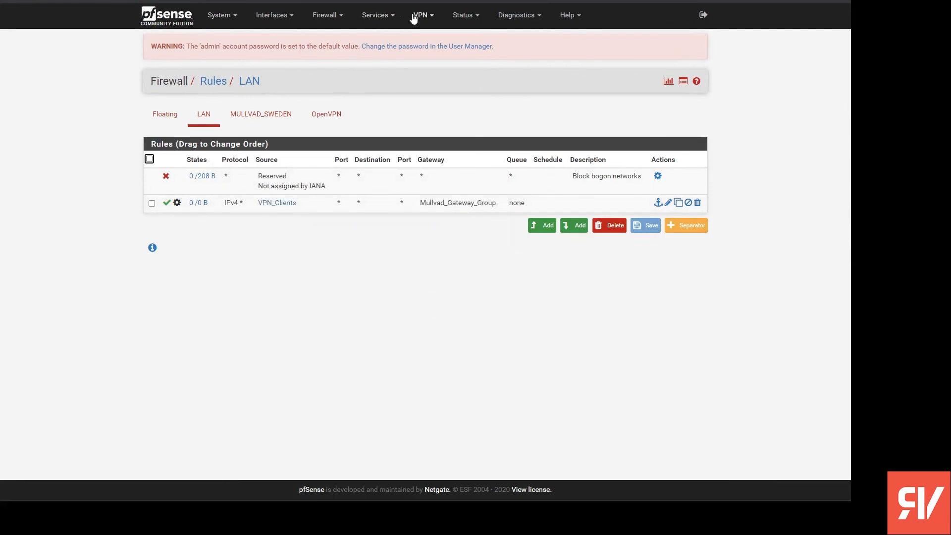
pyautogui.click(438, 15)
pyautogui.click(448, 68)
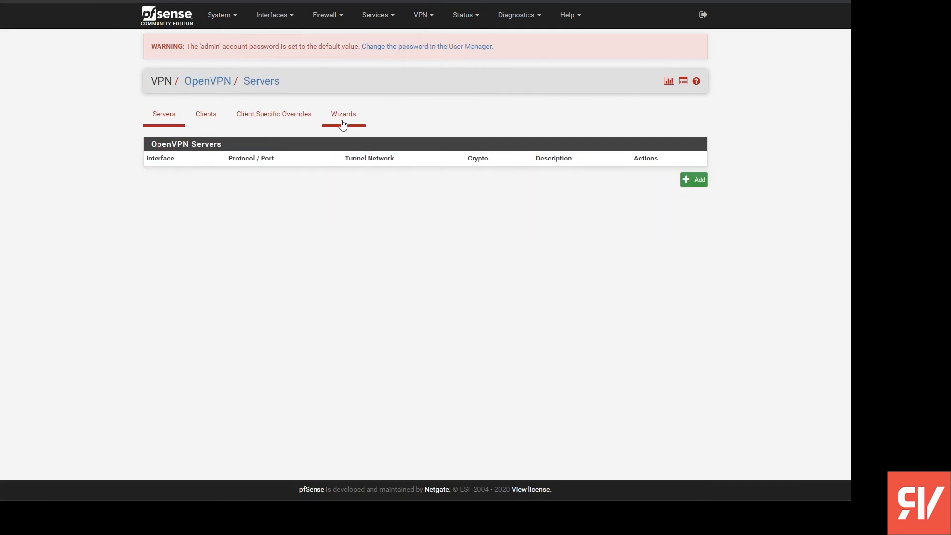
pyautogui.click(218, 118)
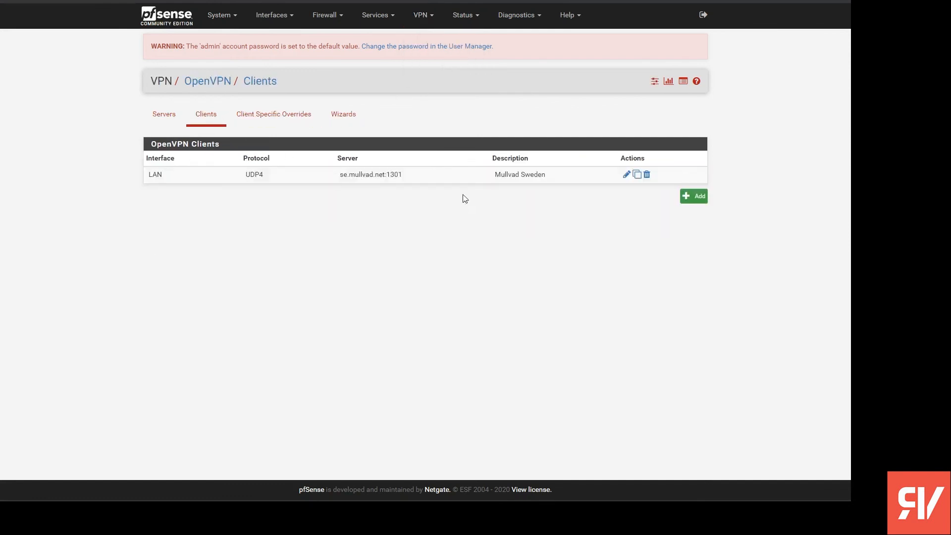
# - Open Mullvad_Gateway_Group for editing in the routing gateway groups and examine the tier choices for the Mullvad Sweden gateway
pyautogui.click(280, 20)
pyautogui.click(228, 15)
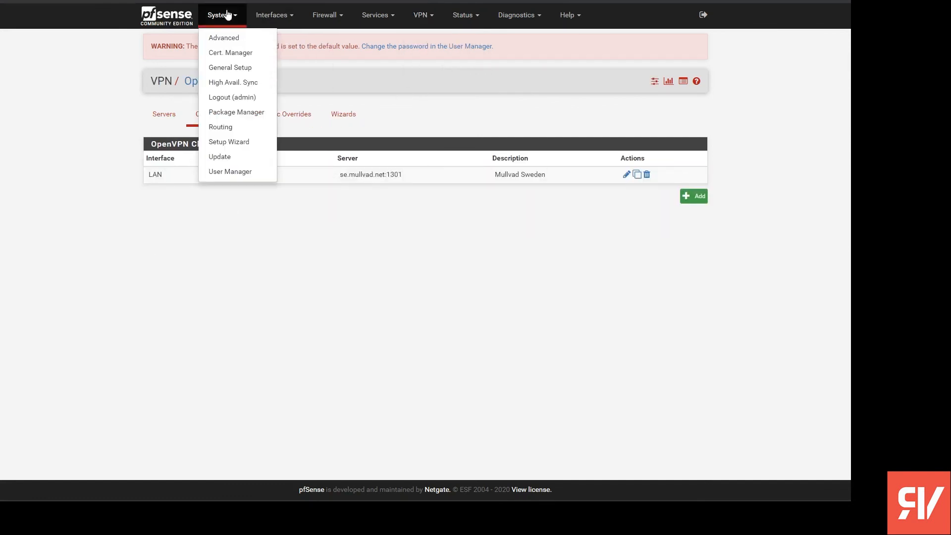
pyautogui.click(241, 128)
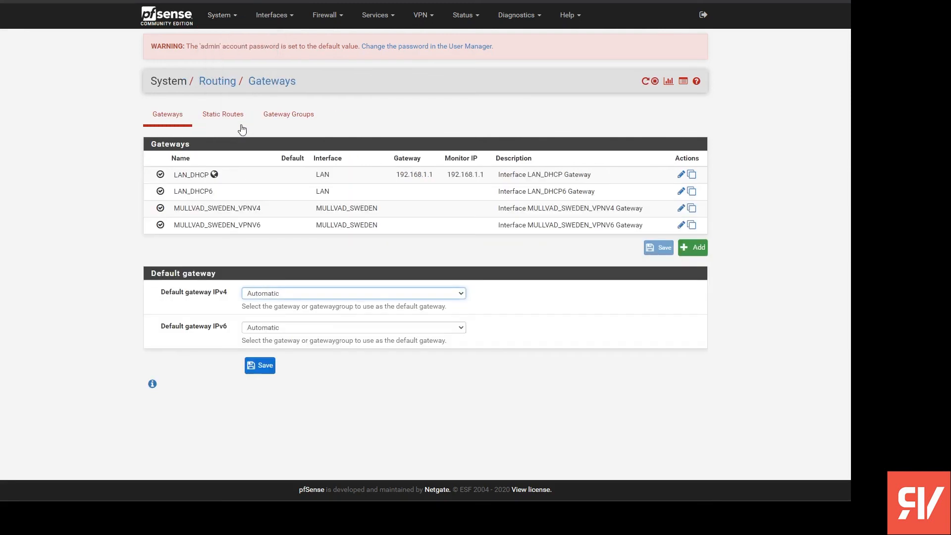
pyautogui.click(228, 20)
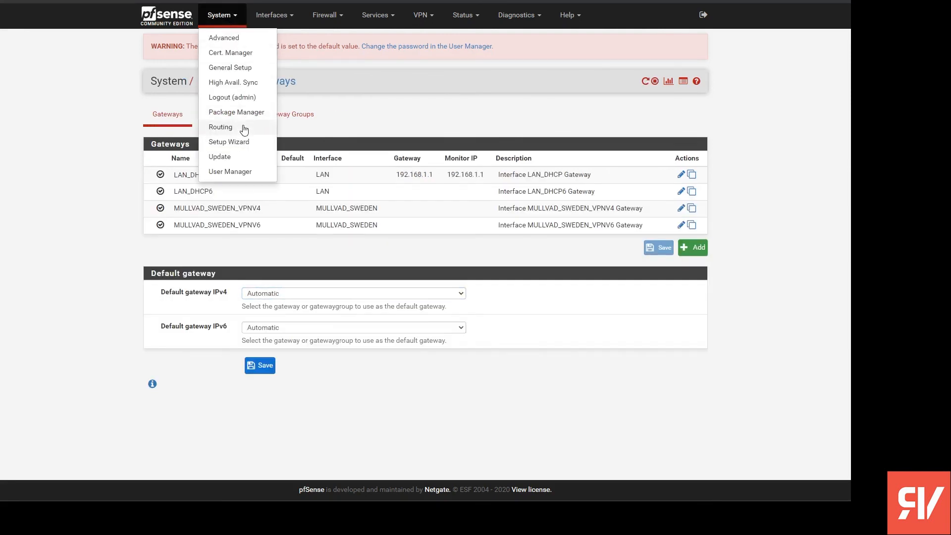
pyautogui.click(244, 128)
pyautogui.click(311, 115)
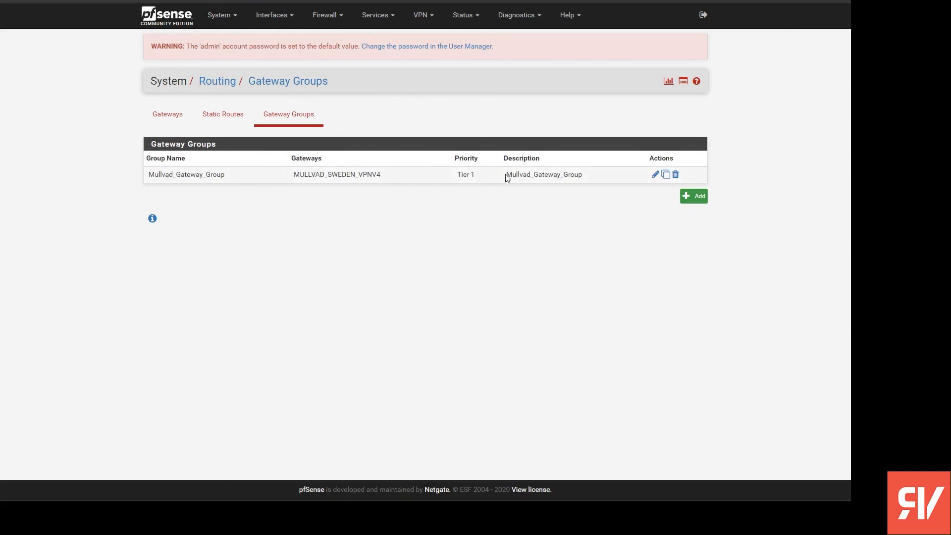
pyautogui.click(655, 175)
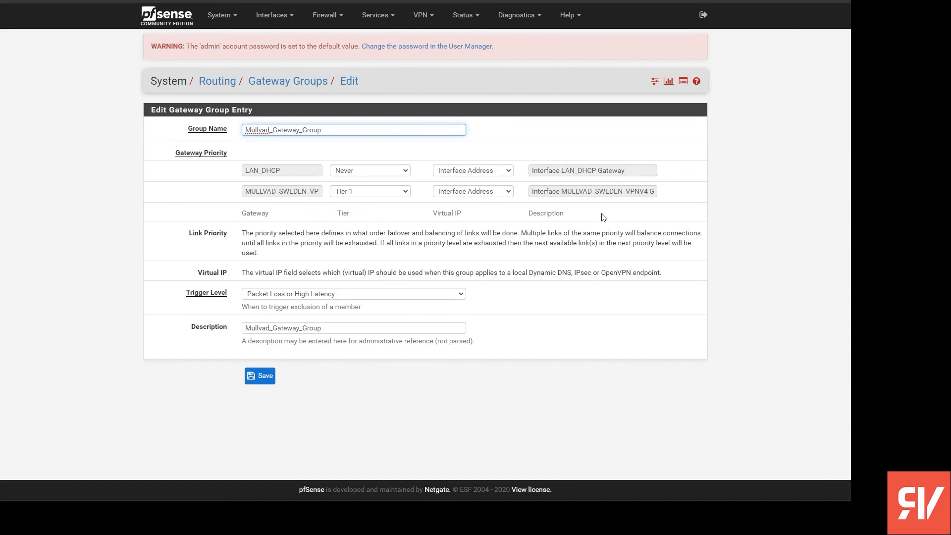
pyautogui.click(400, 193)
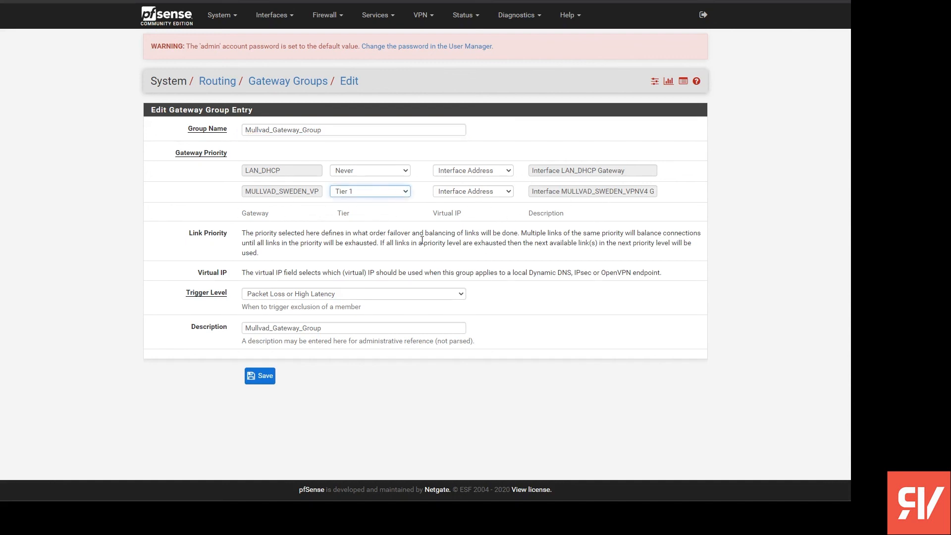